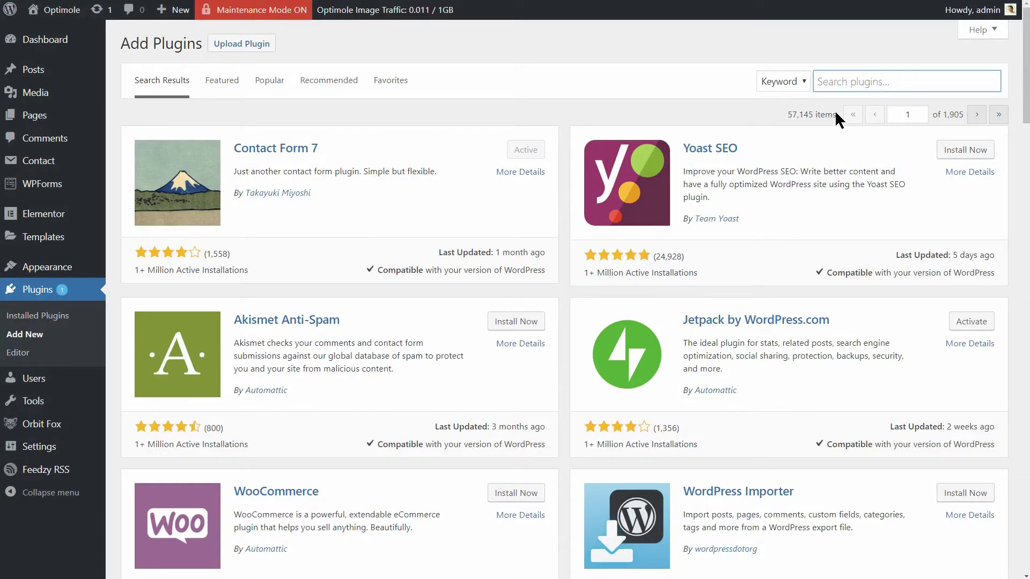
{"action": "type", "text": "scripts to footer"}
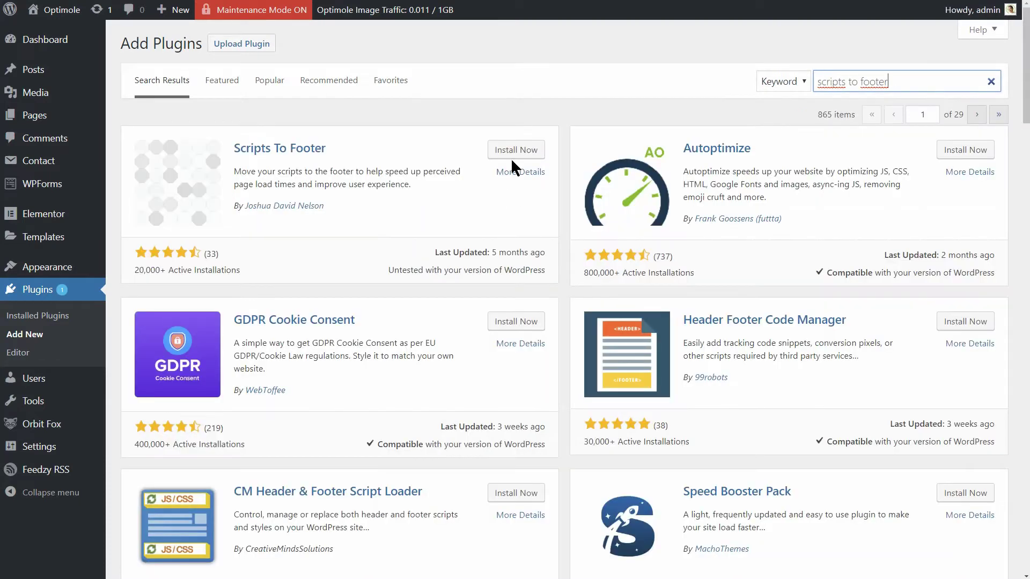
Install the Scripts To Footer plugin from the plugin search results
{"action": "left_click", "coordinate": [515, 149]}
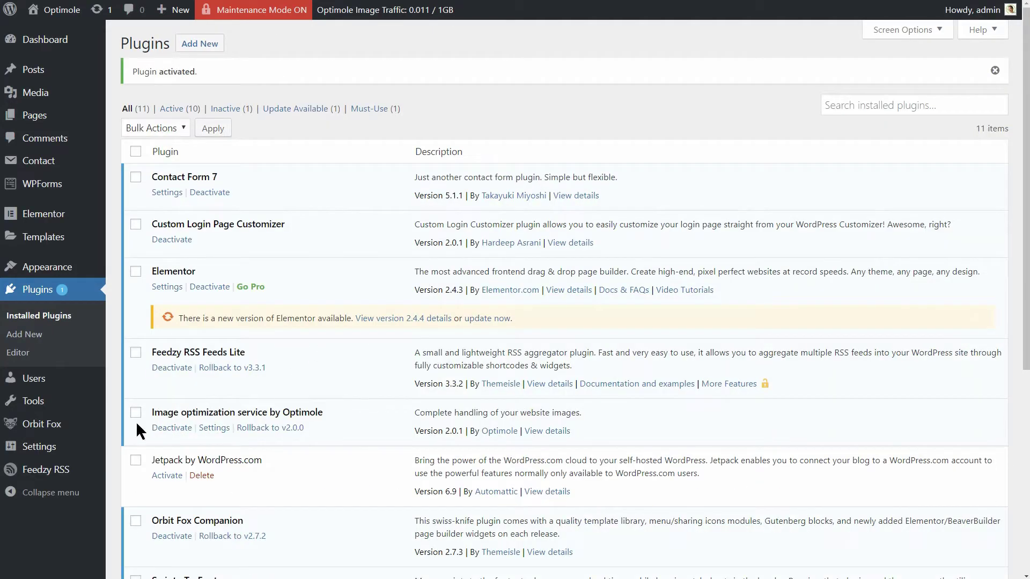
{"action": "mouse_move", "coordinate": [38, 446]}
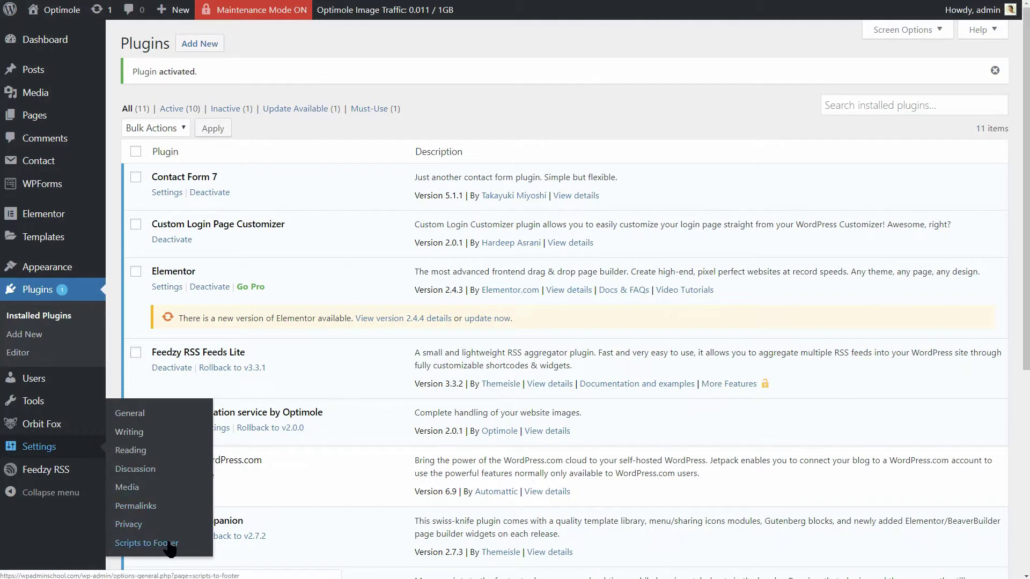
Open the Scripts to Footer page from the Settings menu in the admin sidebar
{"action": "left_click", "coordinate": [145, 543]}
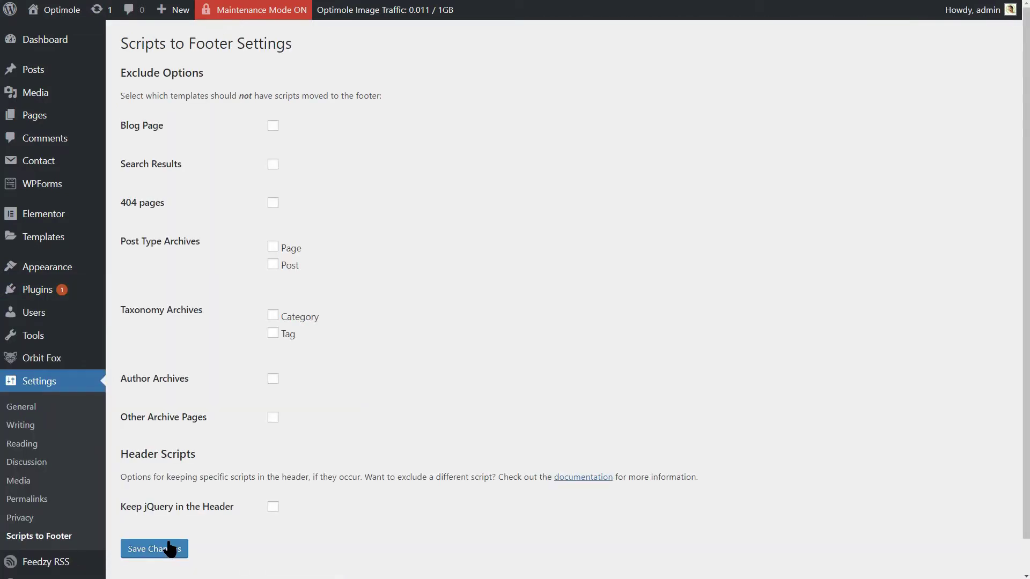
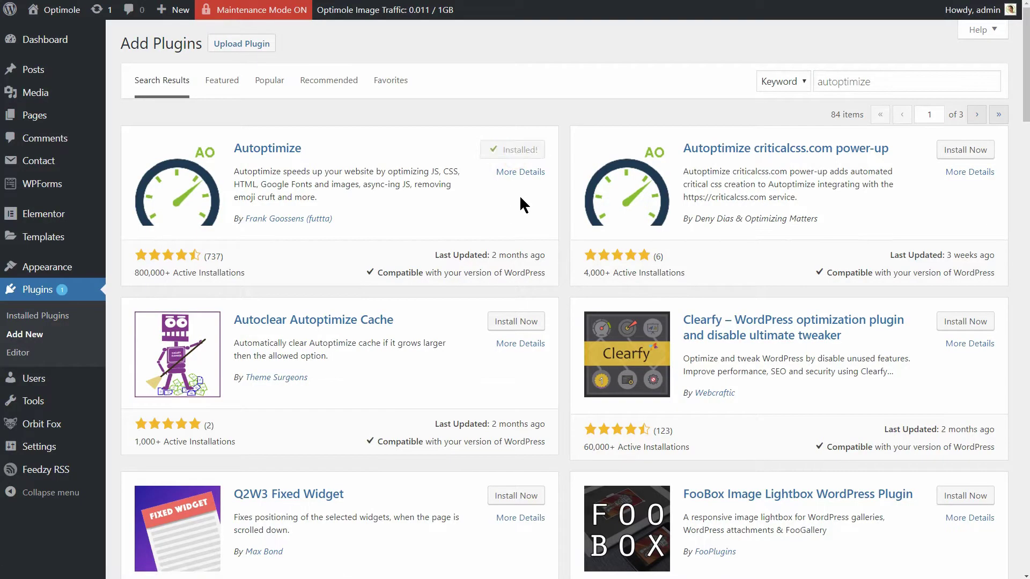
Activate Autoptimize, enable HTML, JavaScript and CSS optimization, then save and empty the cache
{"action": "left_click", "coordinate": [521, 150]}
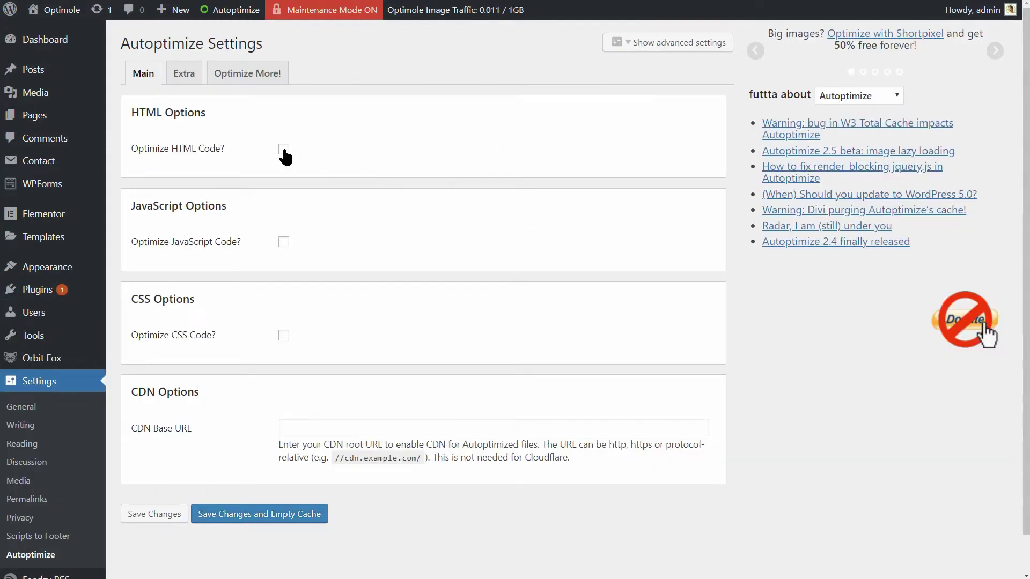
{"action": "left_click", "coordinate": [284, 149]}
{"action": "left_click", "coordinate": [283, 242]}
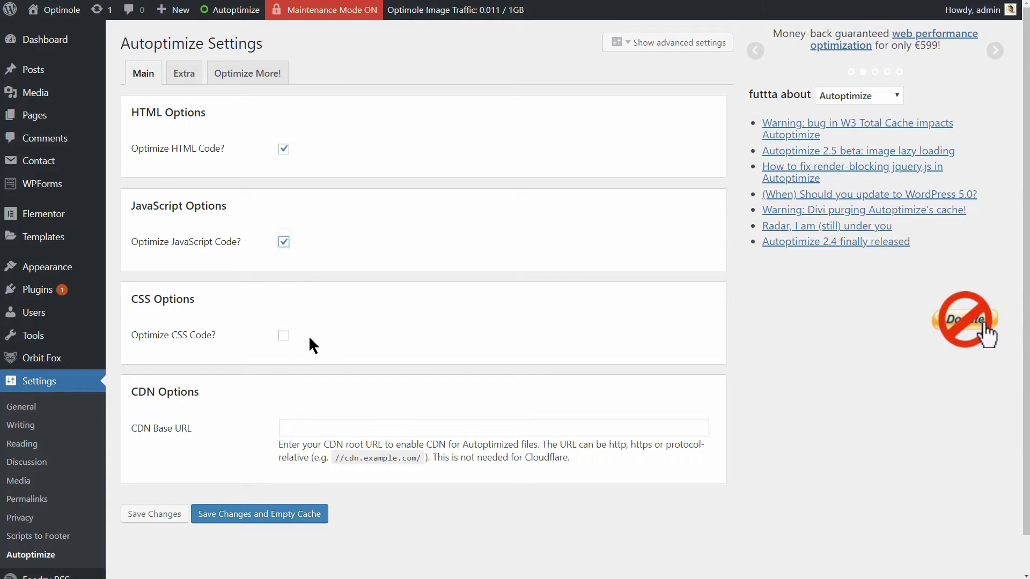
{"action": "left_click", "coordinate": [284, 334]}
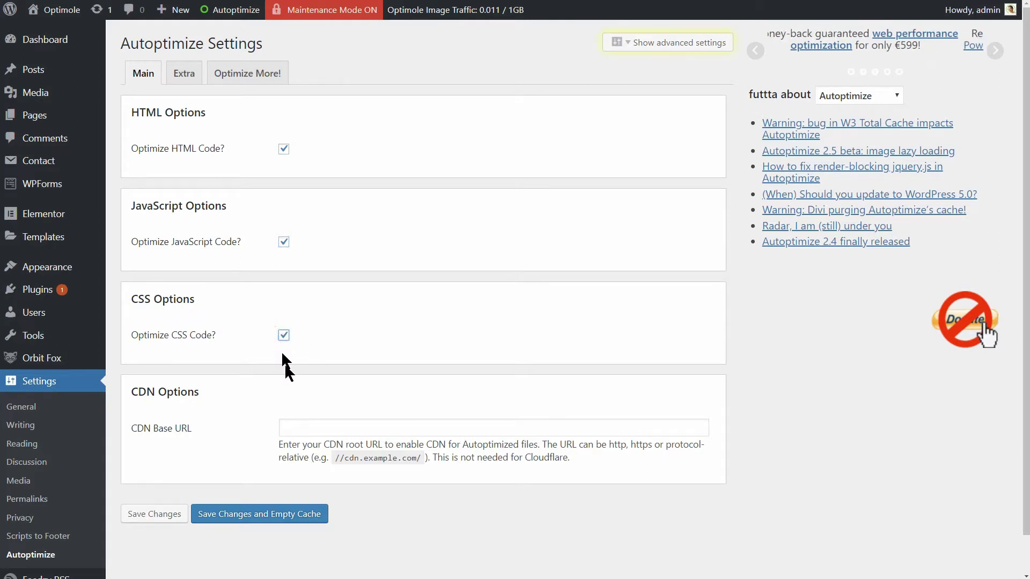
{"action": "left_click", "coordinate": [294, 513]}
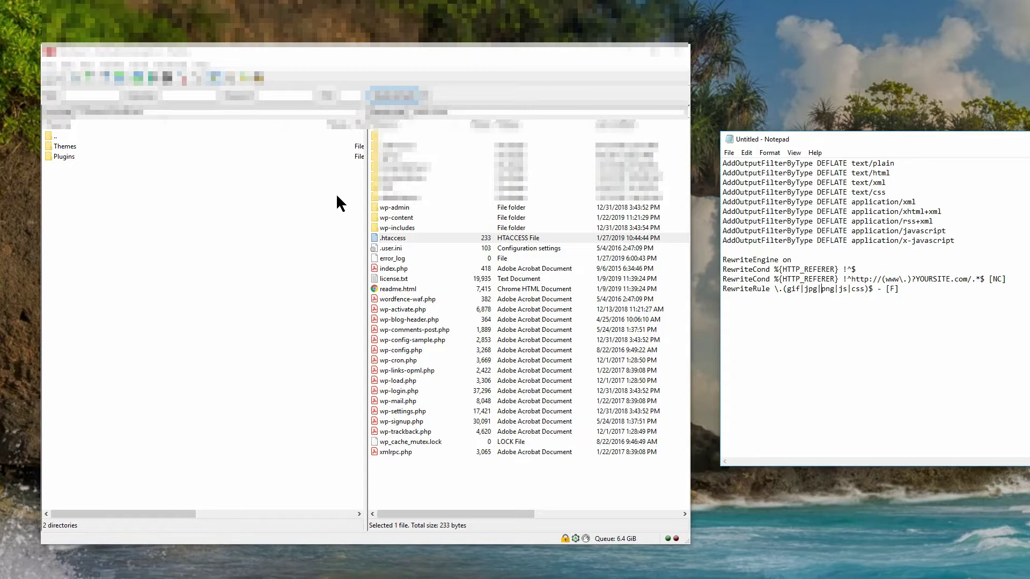
Download a local backup copy of the server's .htaccess file
{"action": "left_click", "coordinate": [427, 237]}
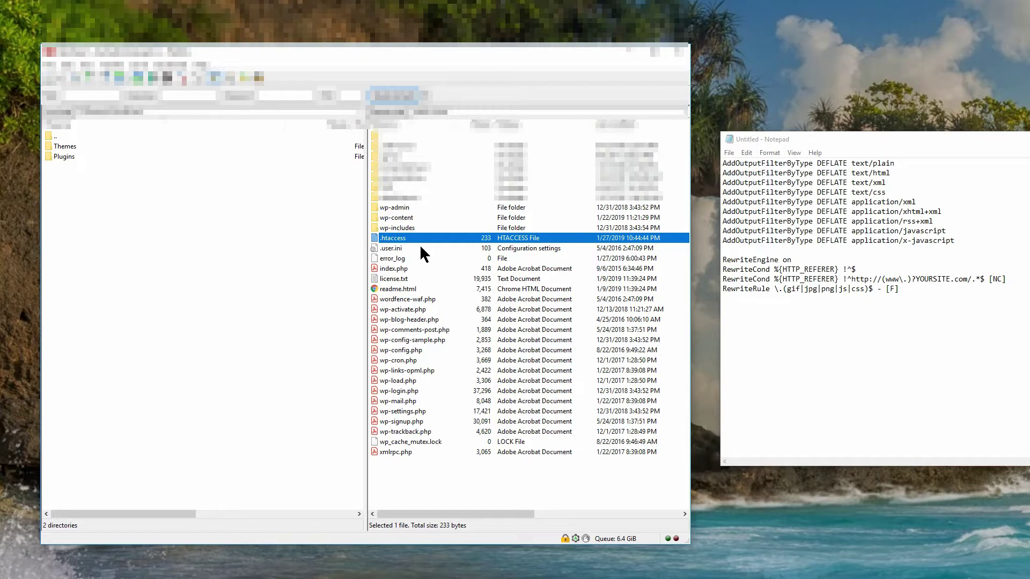
{"action": "double_click", "coordinate": [402, 238]}
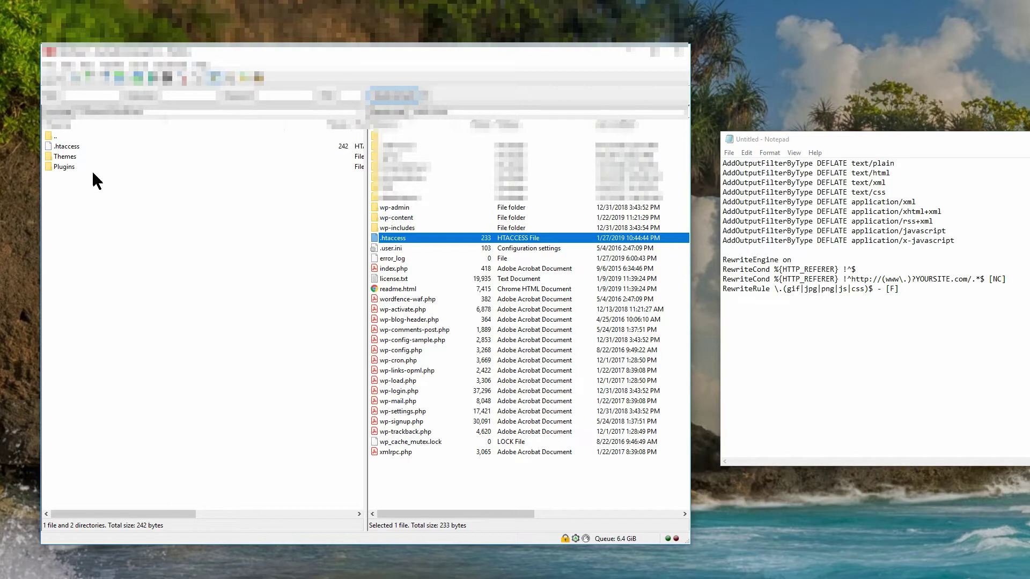
{"action": "left_click", "coordinate": [79, 146]}
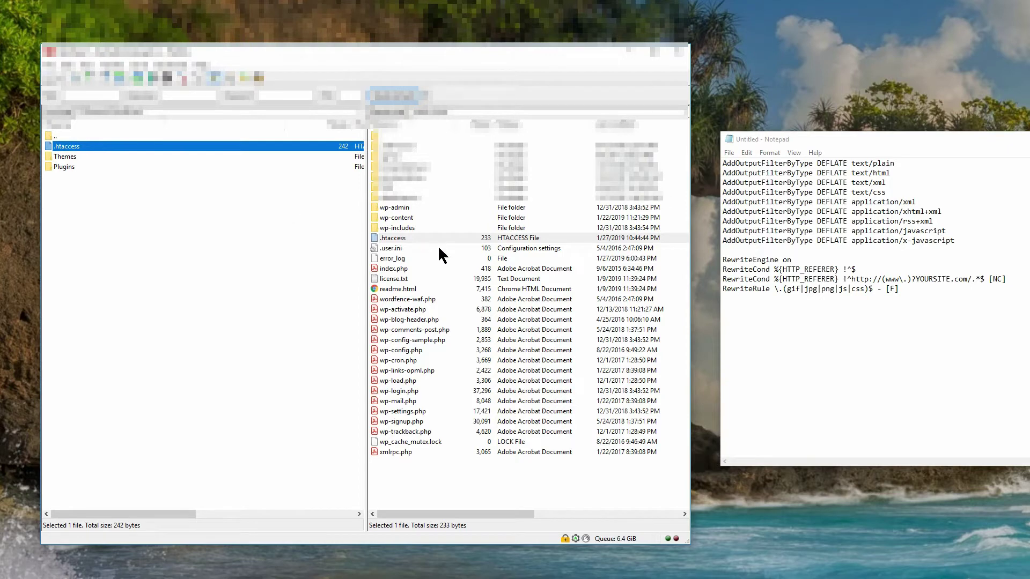
Copy the nine AddOutputFilterByType compression lines from the Notepad note
{"action": "left_click_drag", "start_coordinate": [955, 241], "coordinate": [723, 163]}
{"action": "right_click", "coordinate": [749, 187]}
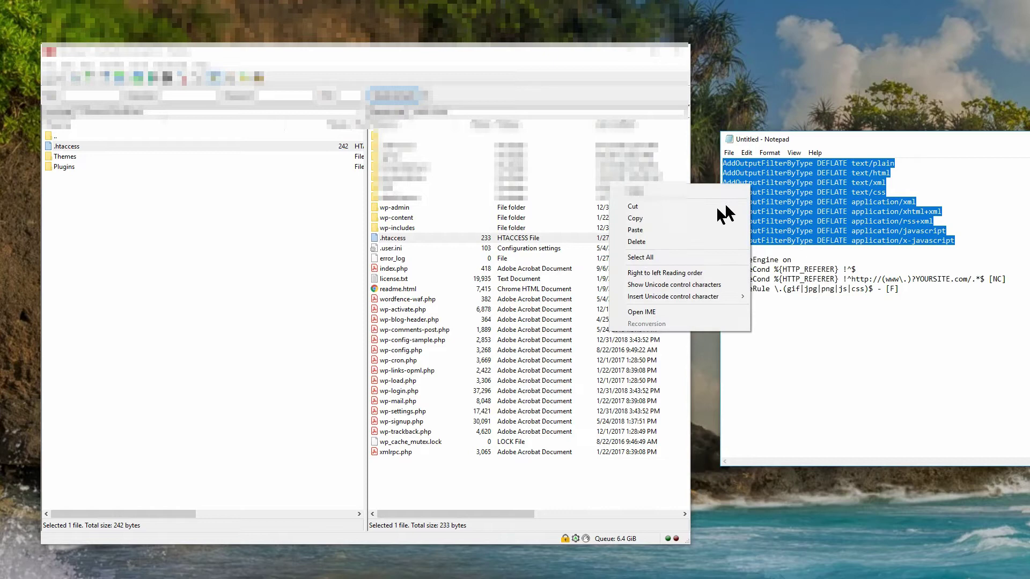
{"action": "left_click", "coordinate": [635, 218]}
{"action": "right_click", "coordinate": [393, 238]}
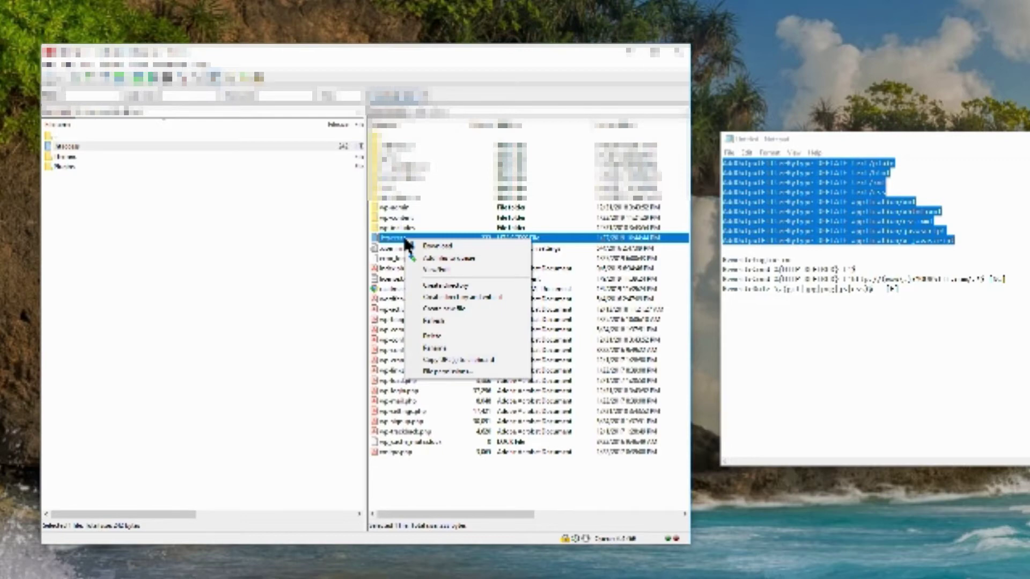
Paste the compression lines after </IfModule> in .htaccess and save the file
{"action": "left_click", "coordinate": [439, 271]}
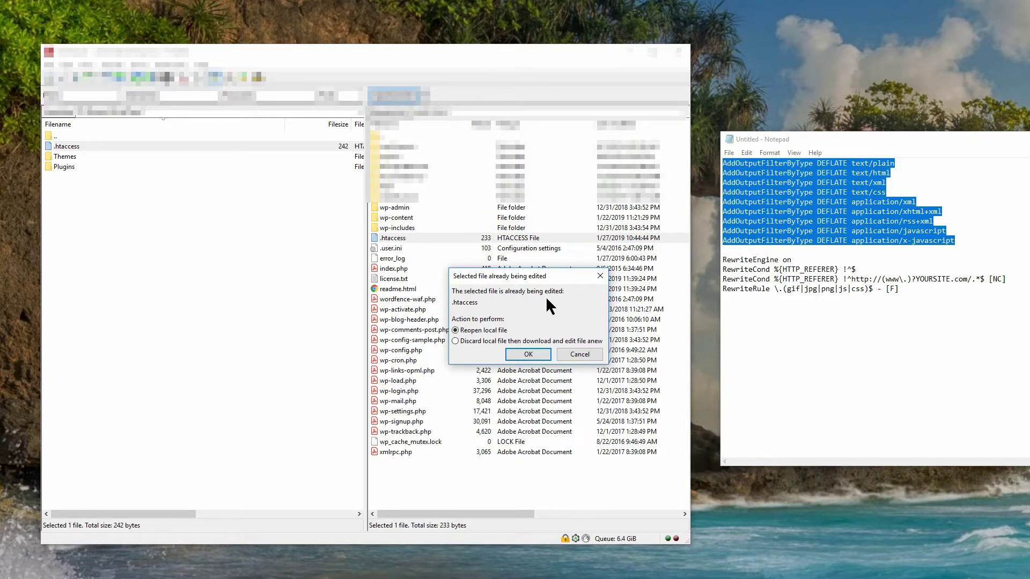
{"action": "left_click", "coordinate": [532, 354]}
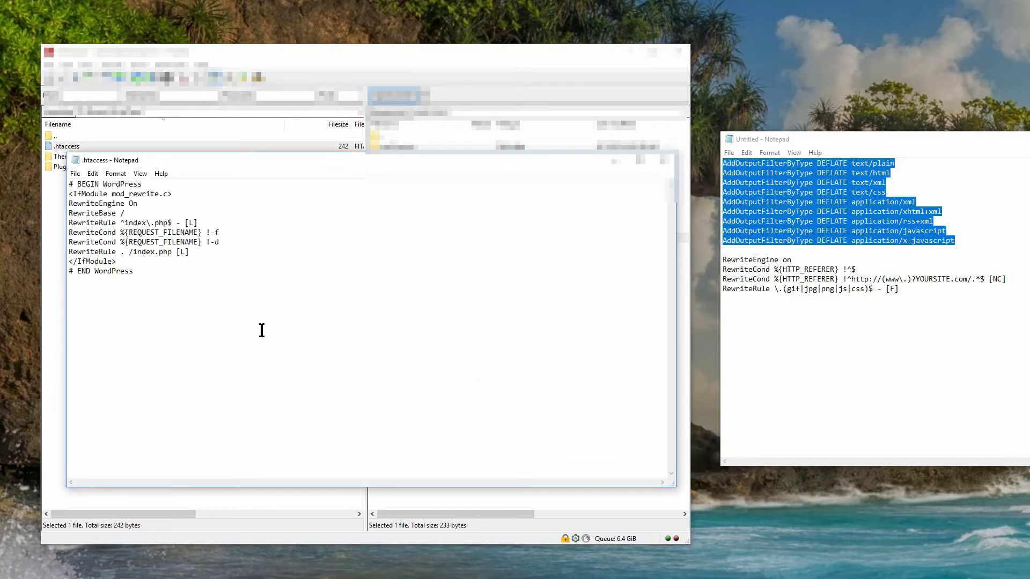
{"action": "left_click", "coordinate": [132, 262]}
{"action": "key", "text": "Return"}
{"action": "key", "text": "Return"}
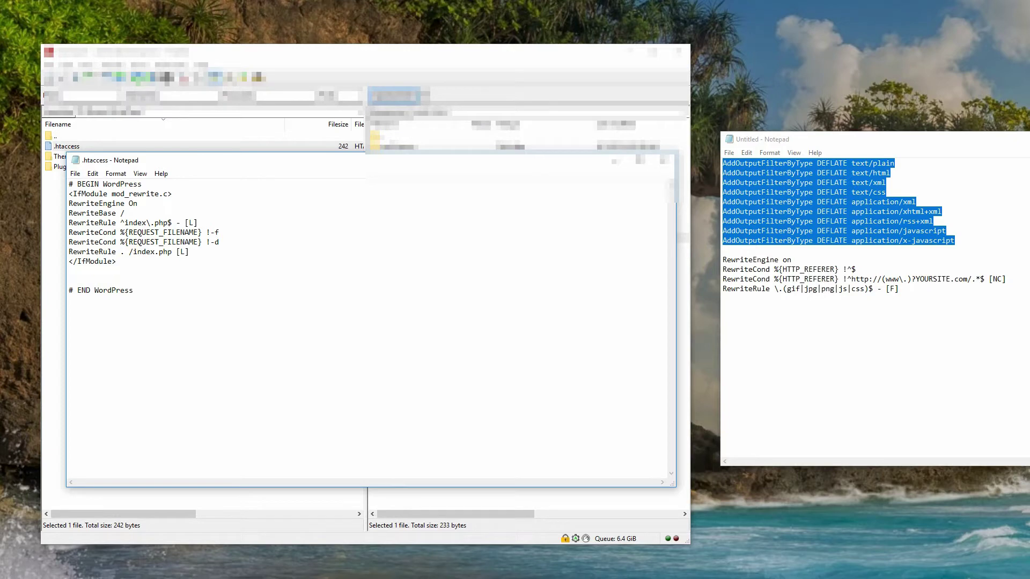
{"action": "key", "text": "ctrl+v"}
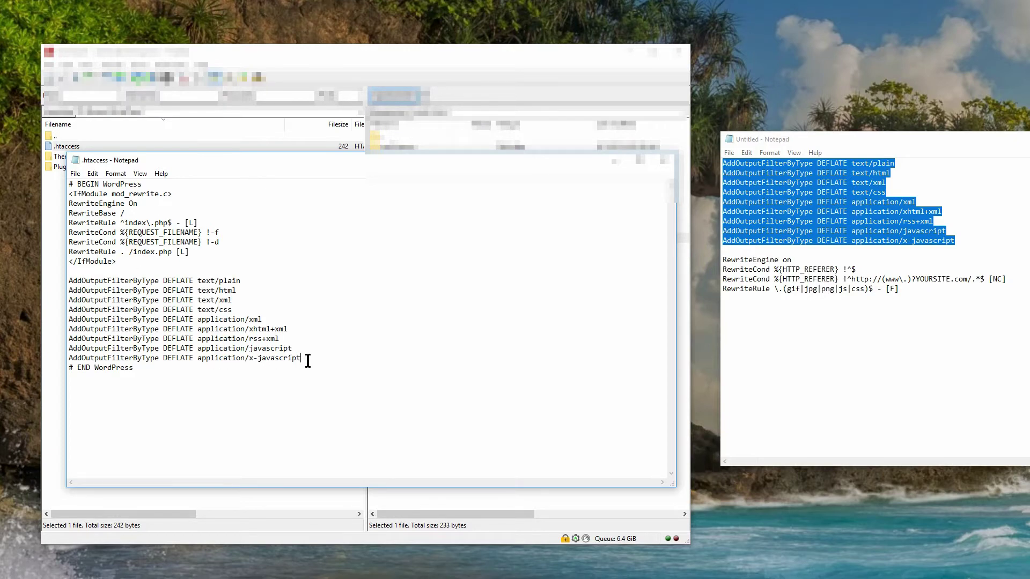
{"action": "key", "text": "Return"}
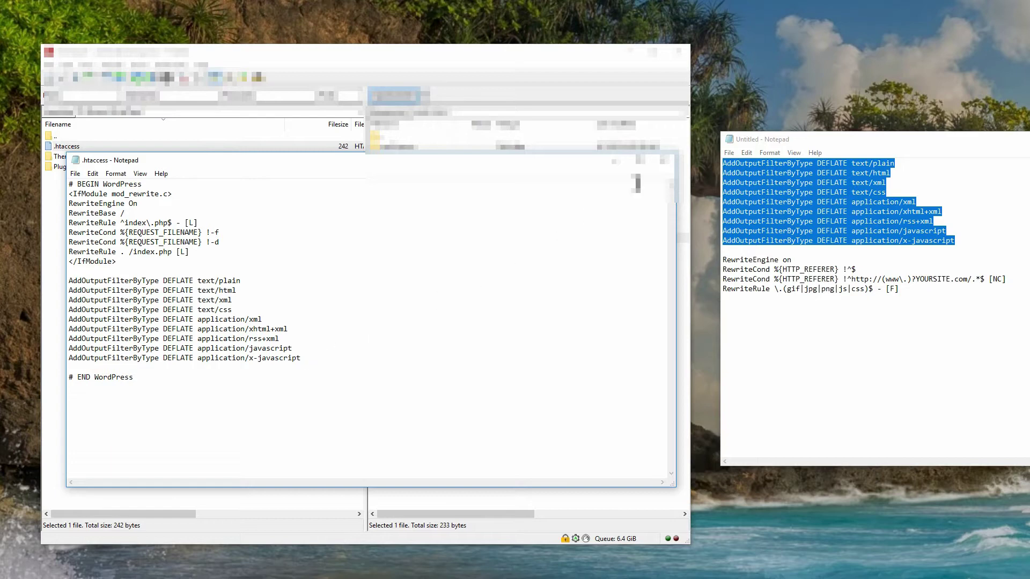
{"action": "left_click", "coordinate": [665, 160]}
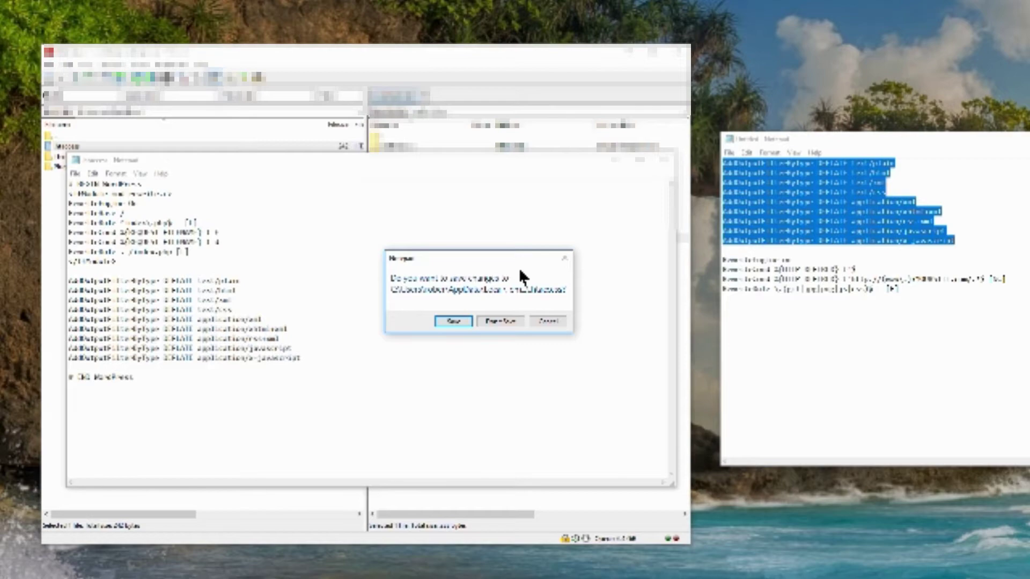
{"action": "left_click", "coordinate": [453, 321]}
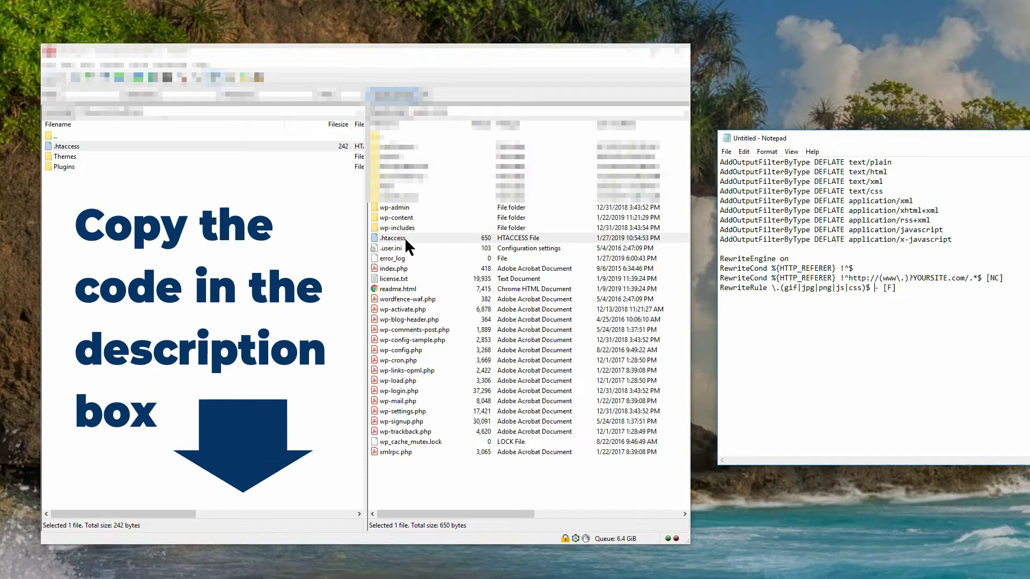
Reopen .htaccess and paste the four hotlink-protection rewrite lines above # END WordPress
{"action": "right_click", "coordinate": [402, 235]}
{"action": "left_click", "coordinate": [435, 268]}
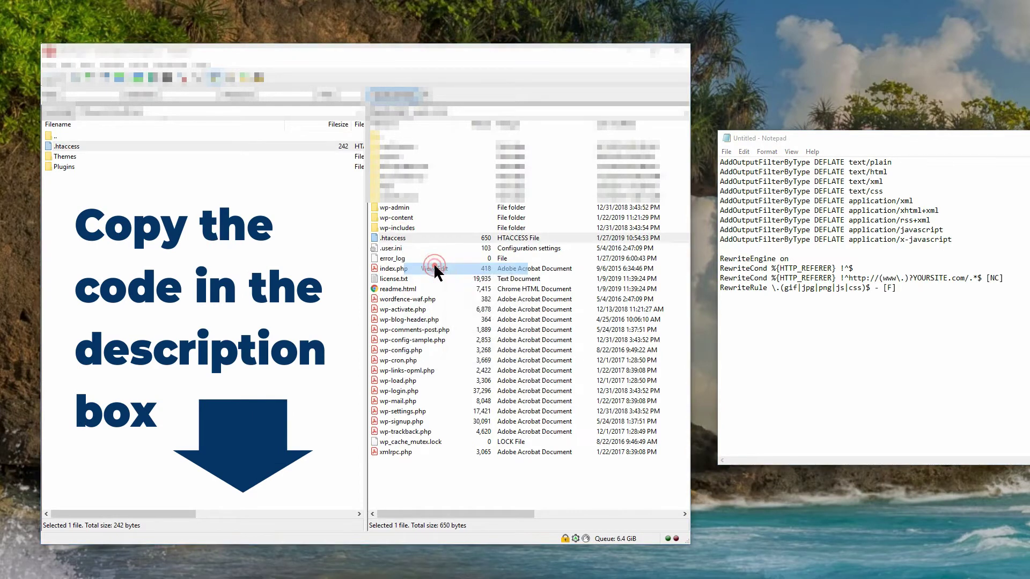
{"action": "left_click", "coordinate": [523, 355]}
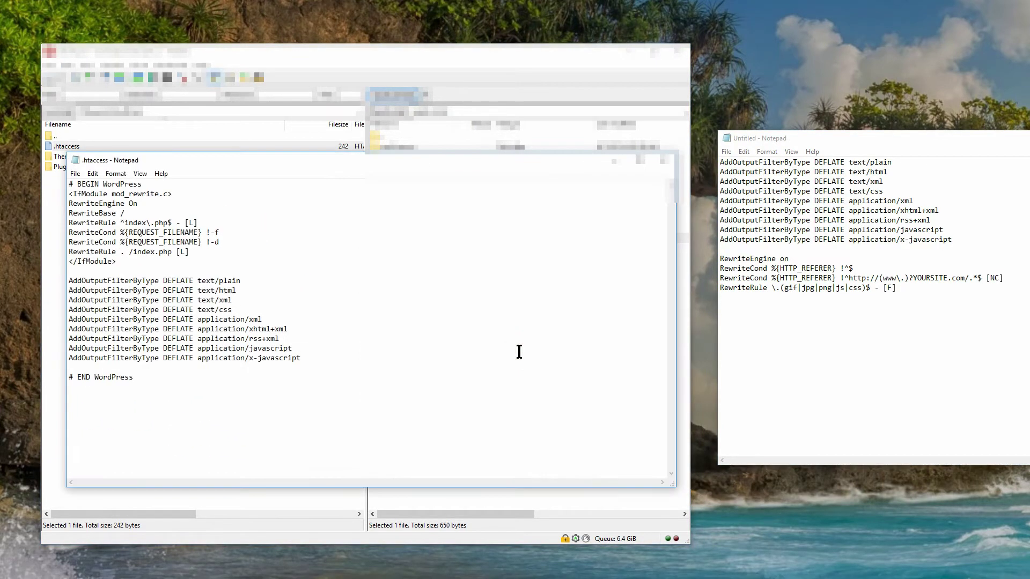
{"action": "left_click_drag", "start_coordinate": [908, 290], "coordinate": [721, 258]}
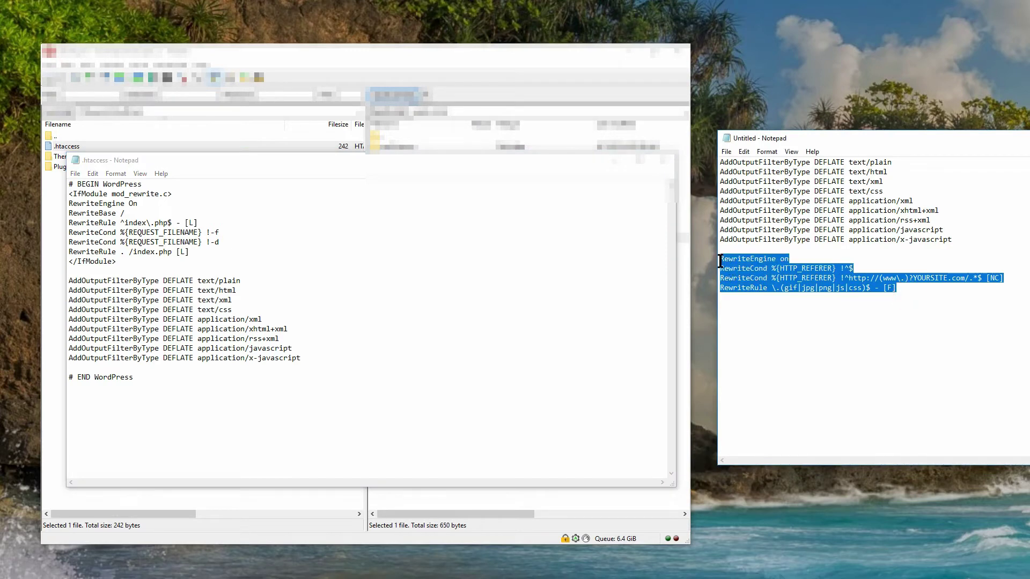
{"action": "right_click", "coordinate": [732, 283]}
{"action": "left_click", "coordinate": [667, 299]}
{"action": "left_click", "coordinate": [346, 372]}
{"action": "key", "text": "ctrl+v"}
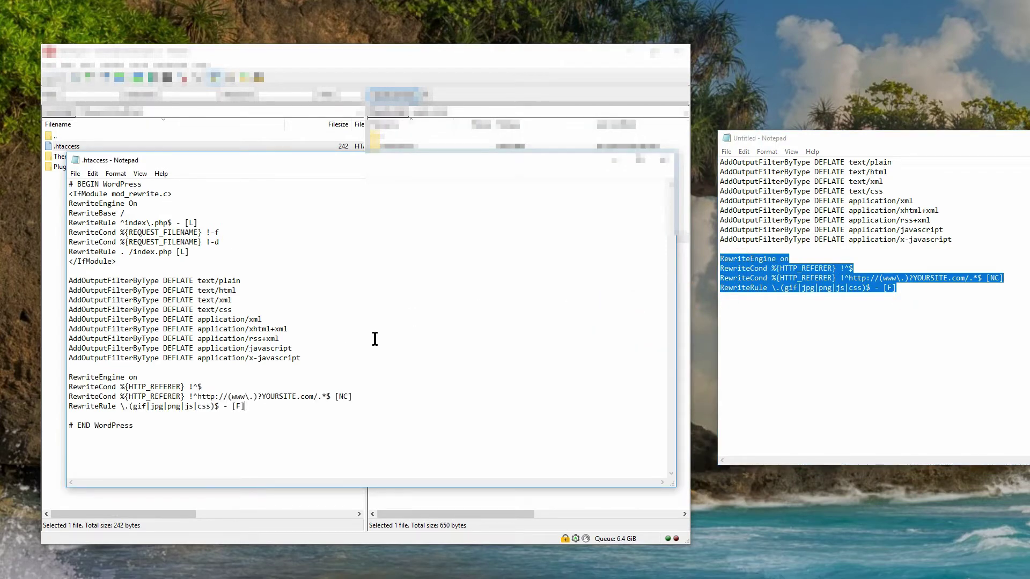
Save the edited .htaccess and upload it back to the server
{"action": "left_click", "coordinate": [667, 165]}
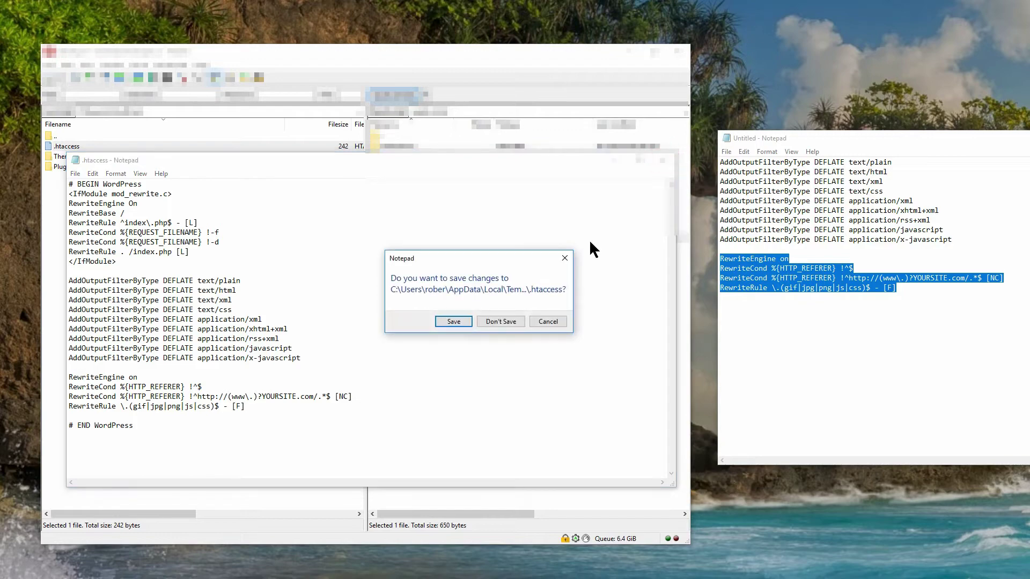
{"action": "left_click", "coordinate": [455, 321]}
{"action": "left_click", "coordinate": [309, 323]}
{"action": "left_click", "coordinate": [349, 337]}
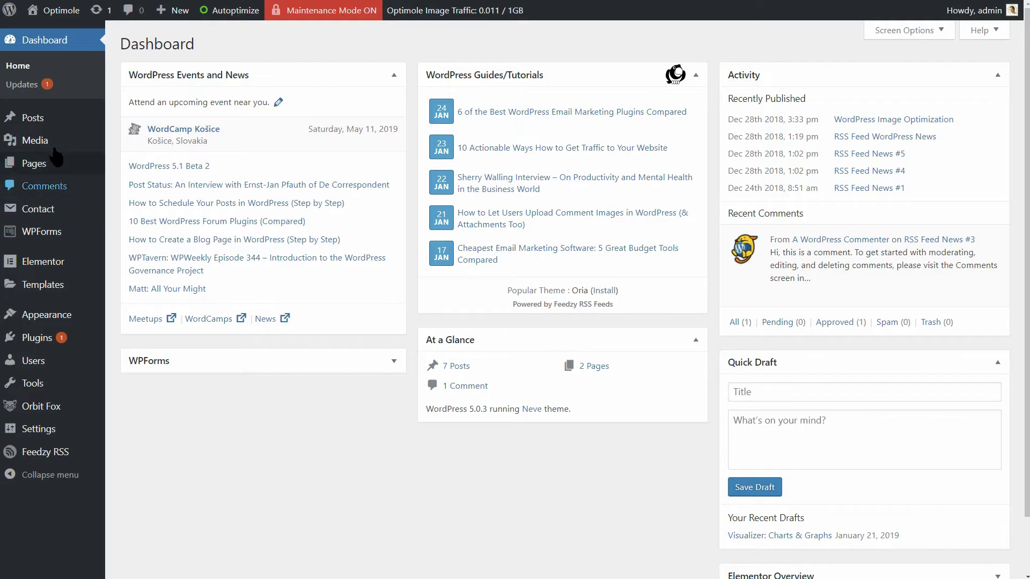
Open the Optimole image's attachment details from the Media Library grid view
{"action": "left_click", "coordinate": [128, 143]}
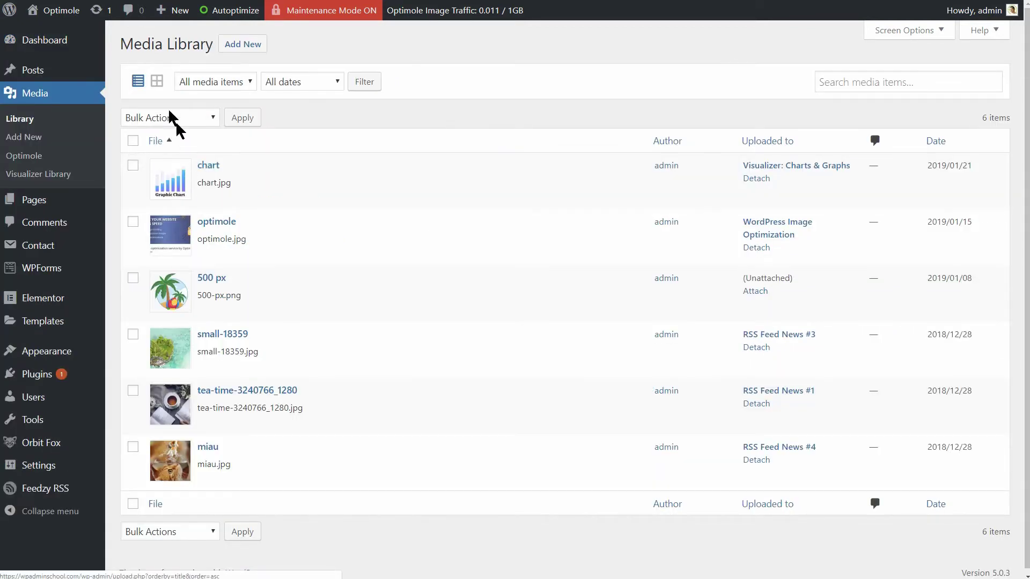
{"action": "left_click", "coordinate": [157, 81]}
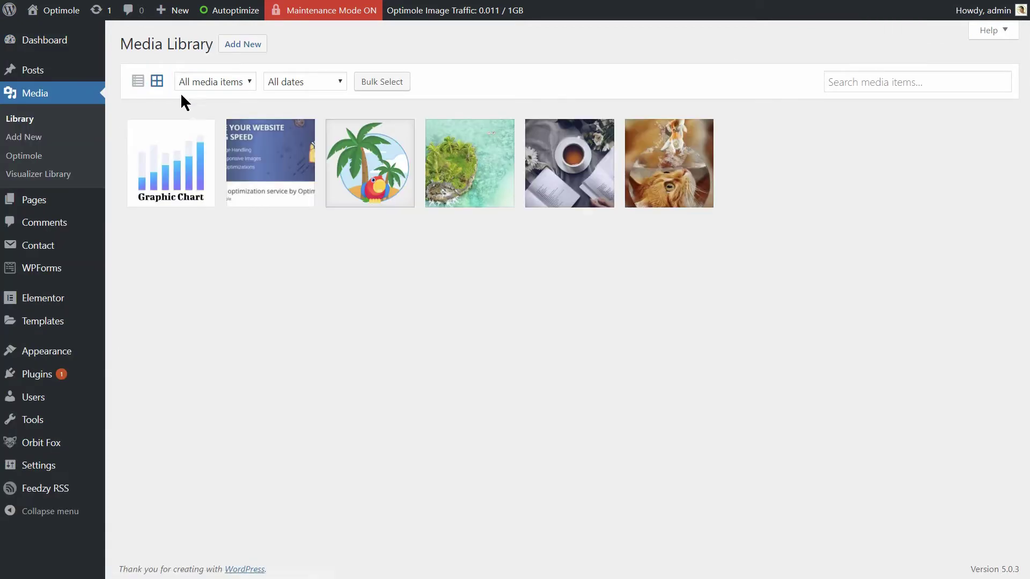
{"action": "left_click", "coordinate": [282, 164]}
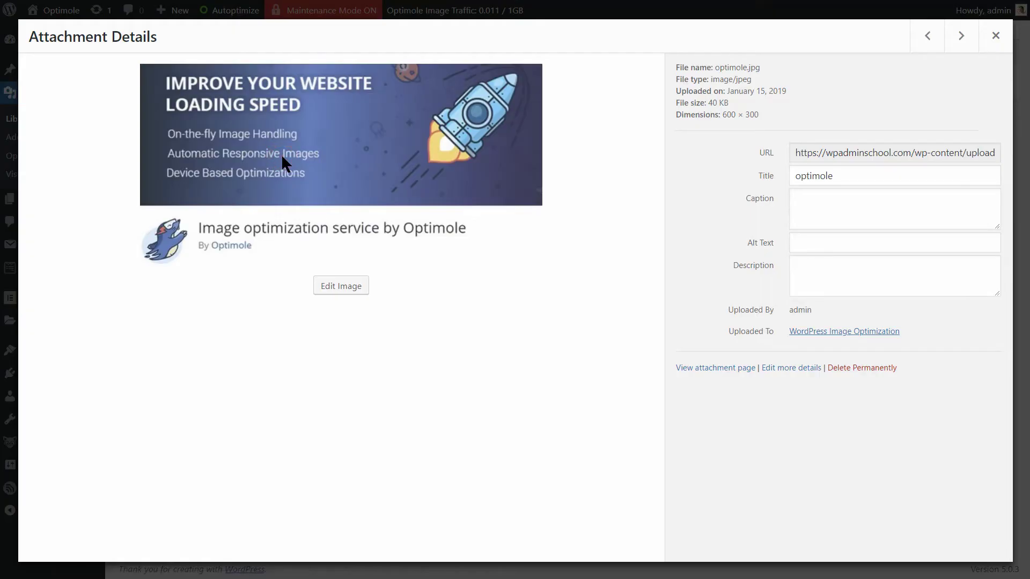
Toggle 'Apply changes to' back to All image sizes and close the details
{"action": "left_click", "coordinate": [340, 286]}
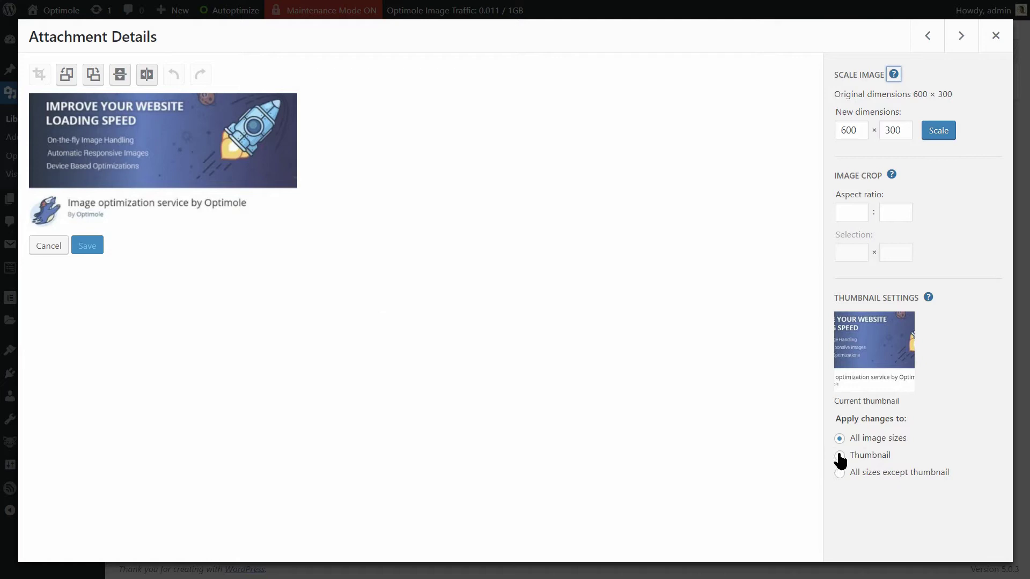
{"action": "left_click", "coordinate": [840, 473]}
{"action": "left_click", "coordinate": [839, 437]}
{"action": "left_click", "coordinate": [997, 38]}
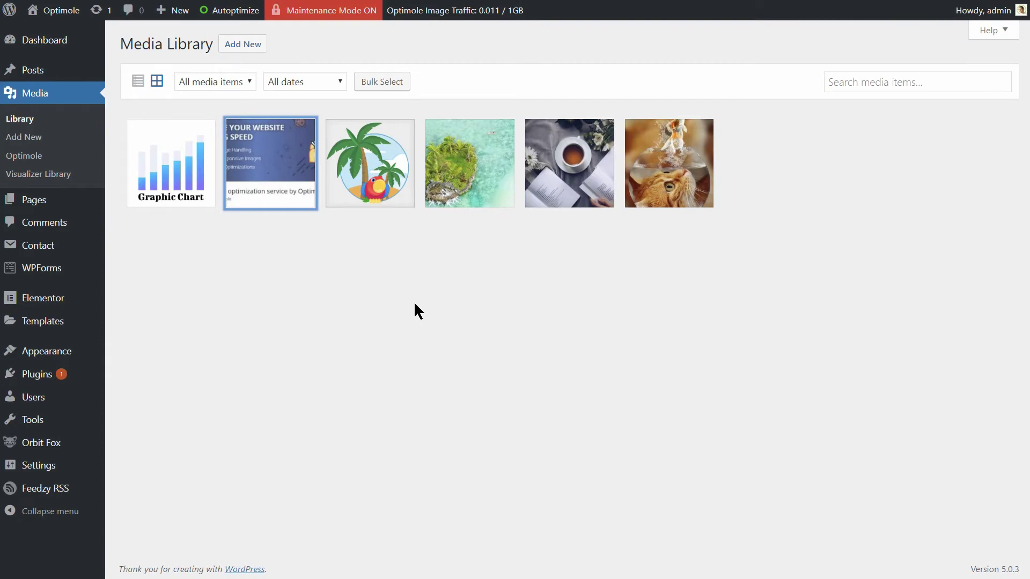
Find 'neve' among new themes, install and activate it, then view its details
{"action": "left_click", "coordinate": [124, 354]}
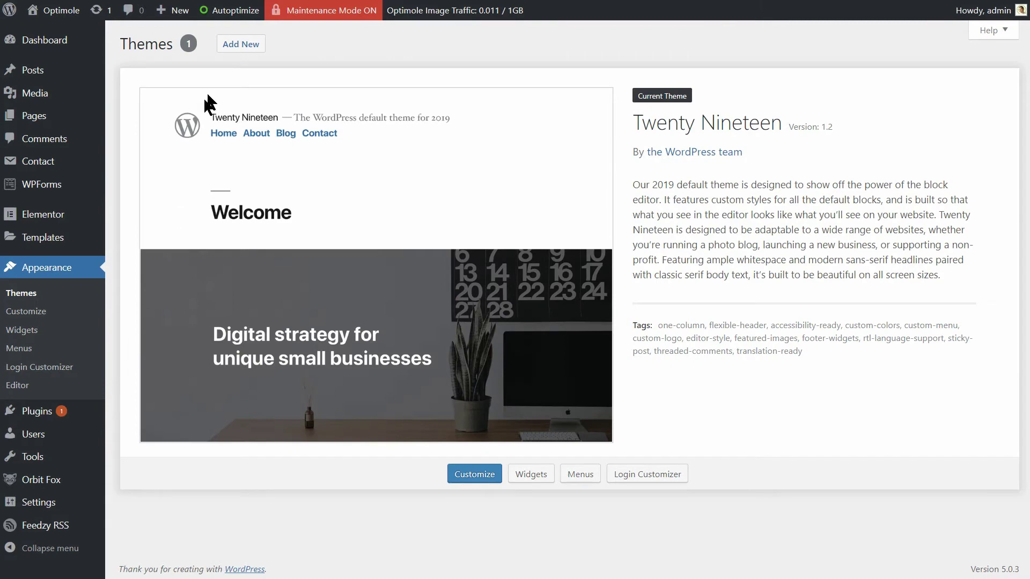
{"action": "left_click", "coordinate": [240, 44]}
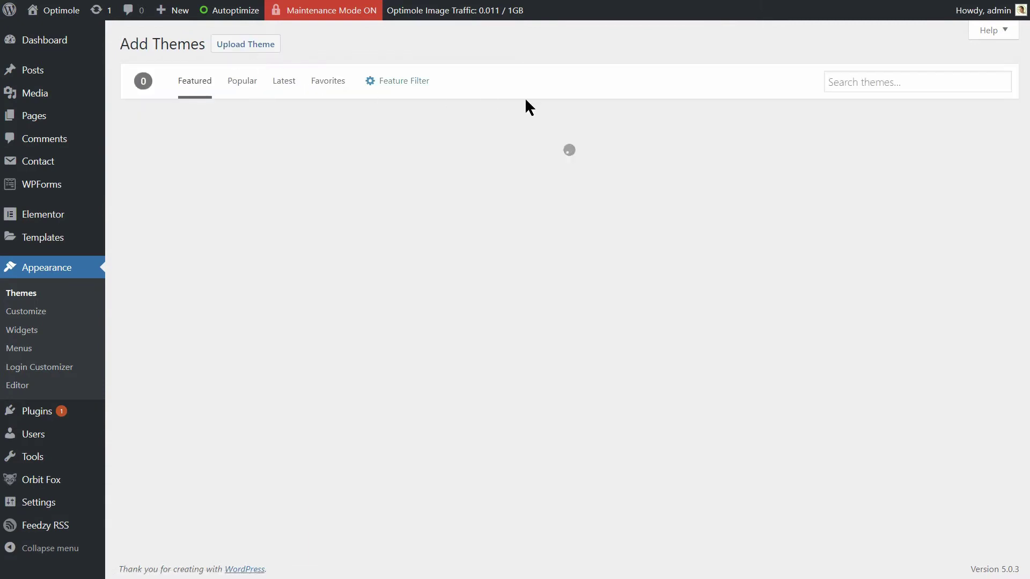
{"action": "left_click", "coordinate": [917, 82]}
{"action": "type", "text": "neve"}
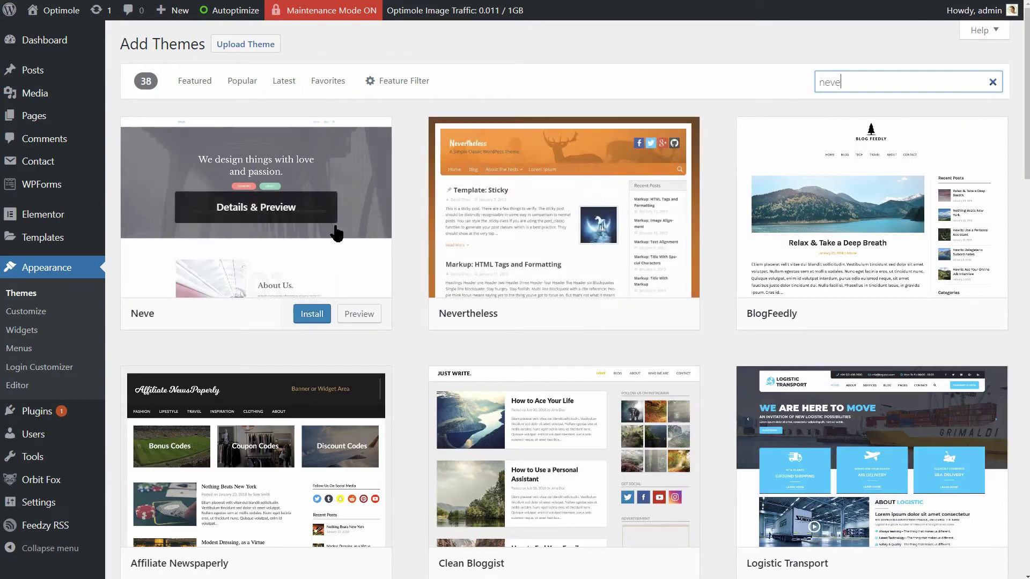
{"action": "left_click", "coordinate": [311, 313]}
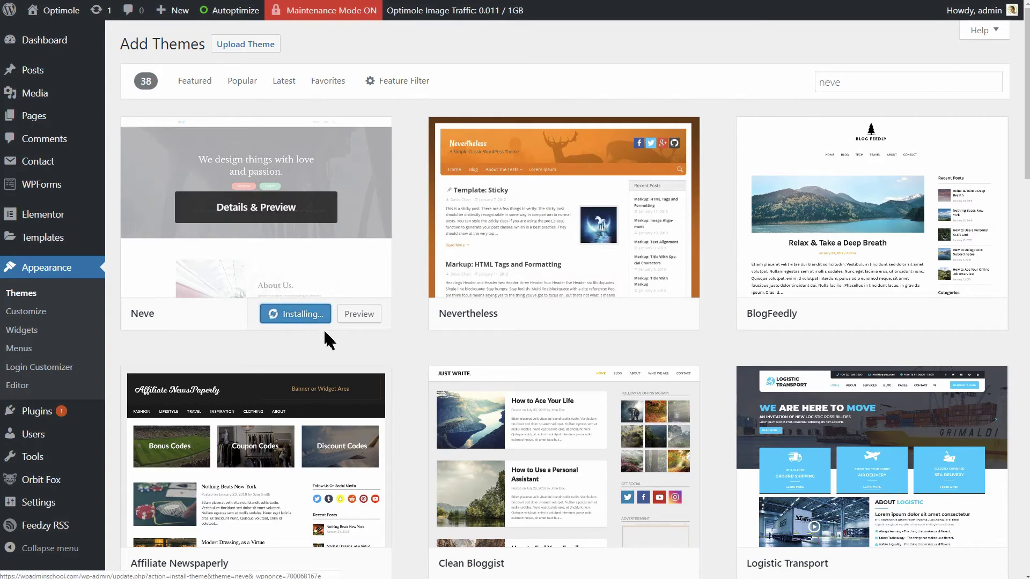
{"action": "left_click", "coordinate": [291, 315]}
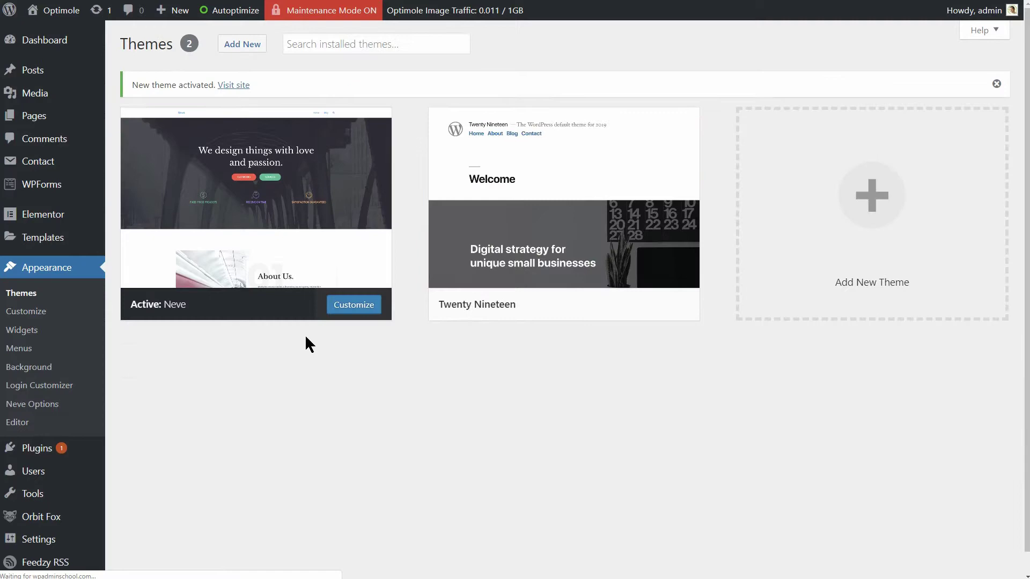
{"action": "left_click", "coordinate": [275, 209]}
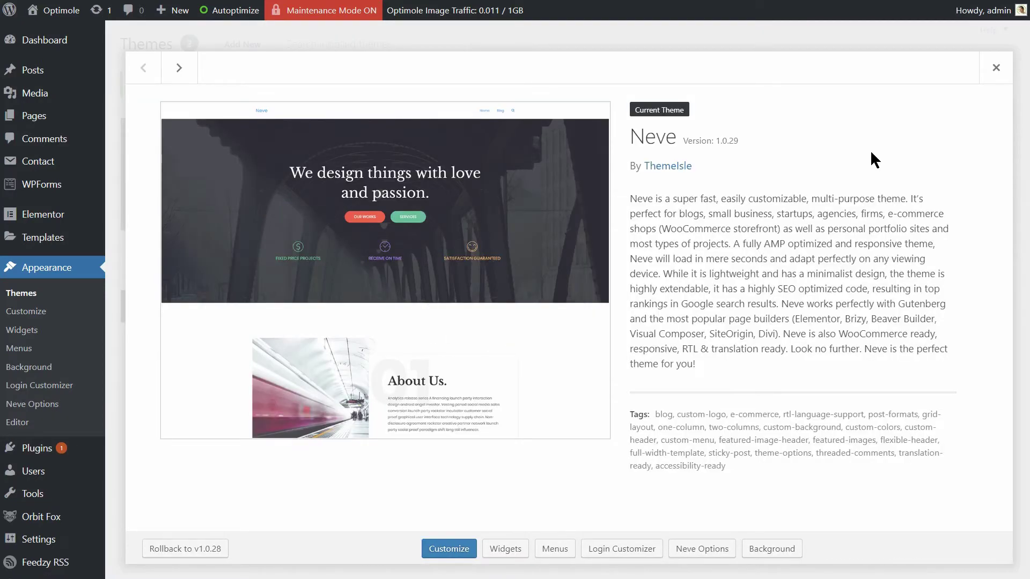
{"action": "left_click", "coordinate": [996, 67]}
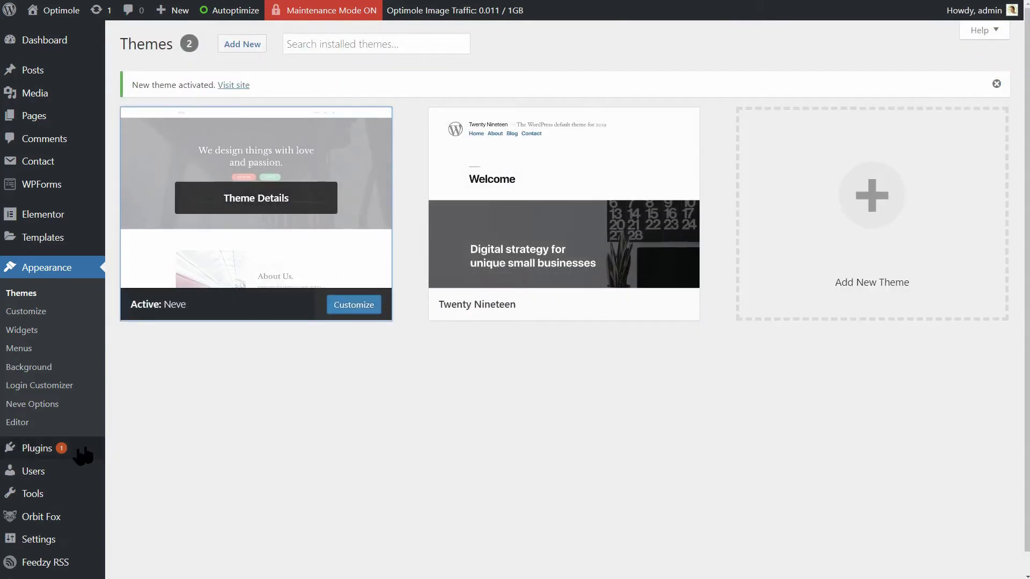
Search new plugins for 'regenerate thumbnails', then install and activate it
{"action": "mouse_move", "coordinate": [37, 448]}
{"action": "left_click", "coordinate": [132, 468]}
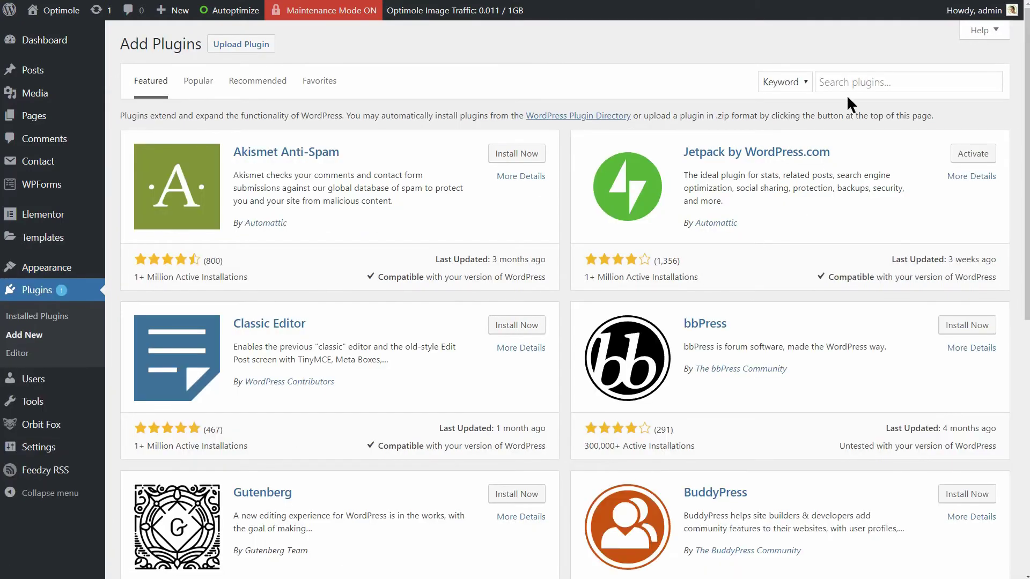
{"action": "left_click", "coordinate": [844, 82]}
{"action": "type", "text": "regenerate thumbnails"}
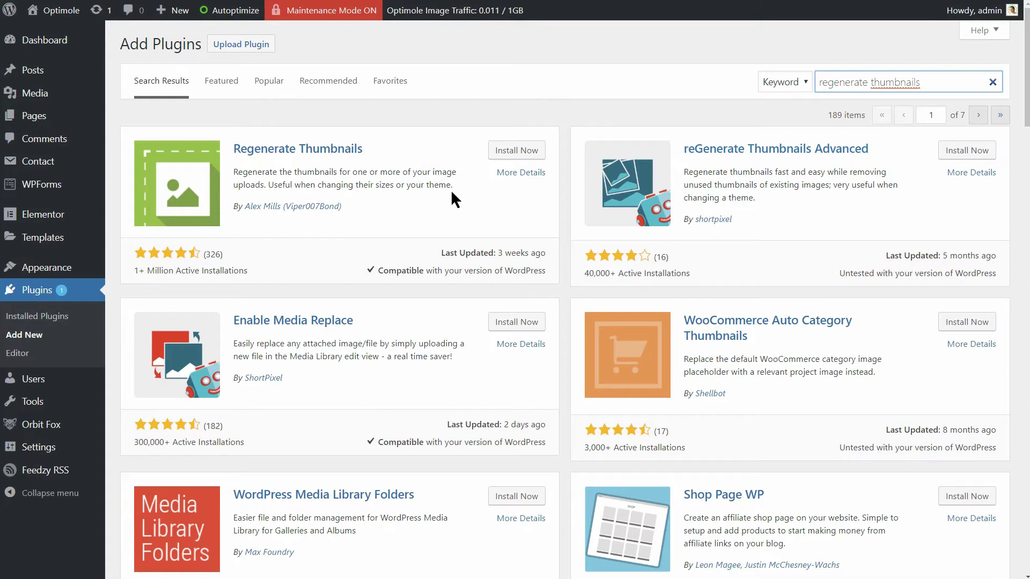
{"action": "left_click", "coordinate": [516, 150]}
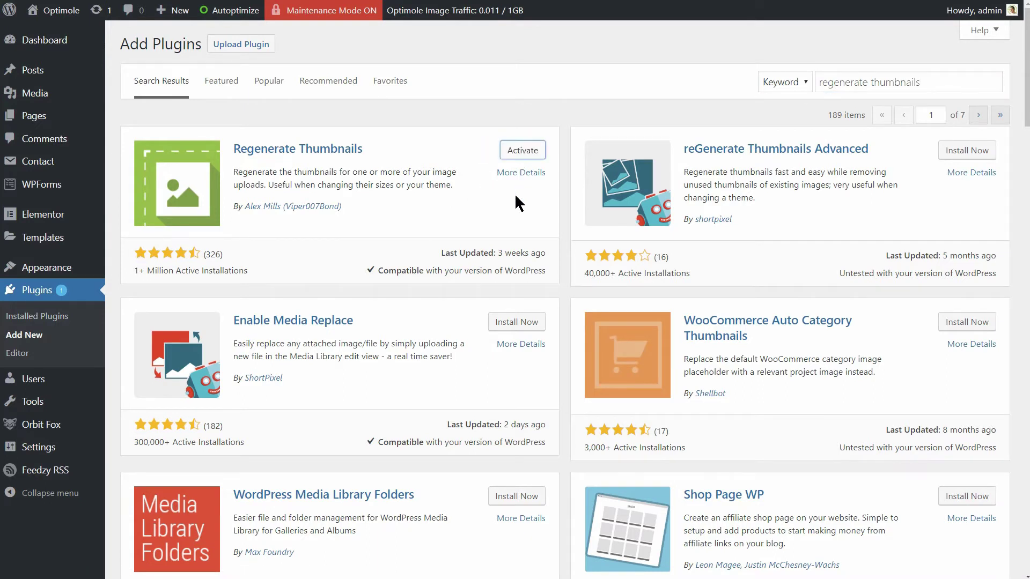
{"action": "left_click", "coordinate": [522, 149]}
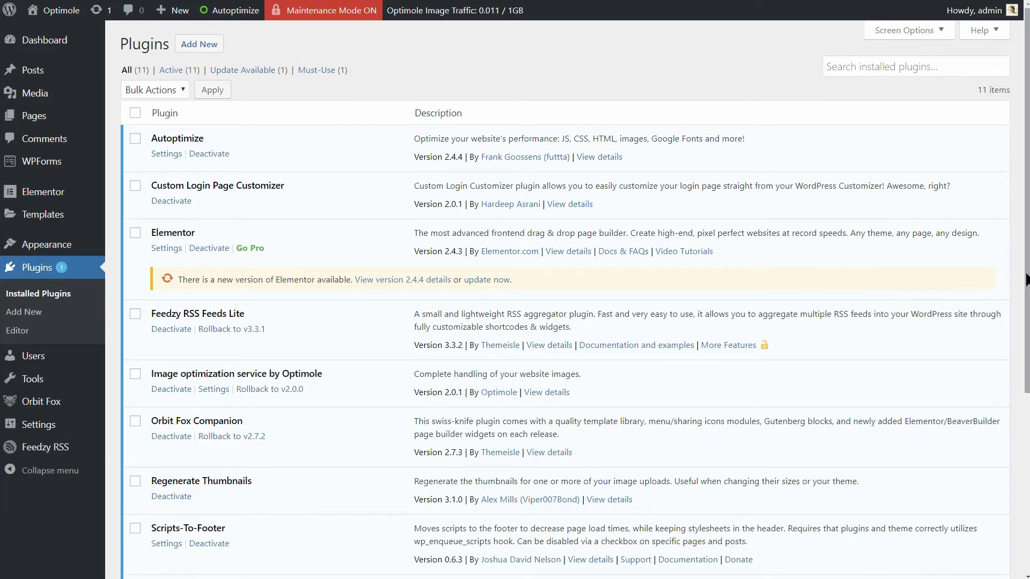
{"action": "scroll", "coordinate": [1025, 277], "scroll_direction": "down", "scroll_amount": 1}
{"action": "scroll", "coordinate": [1025, 278], "scroll_direction": "down", "scroll_amount": 3}
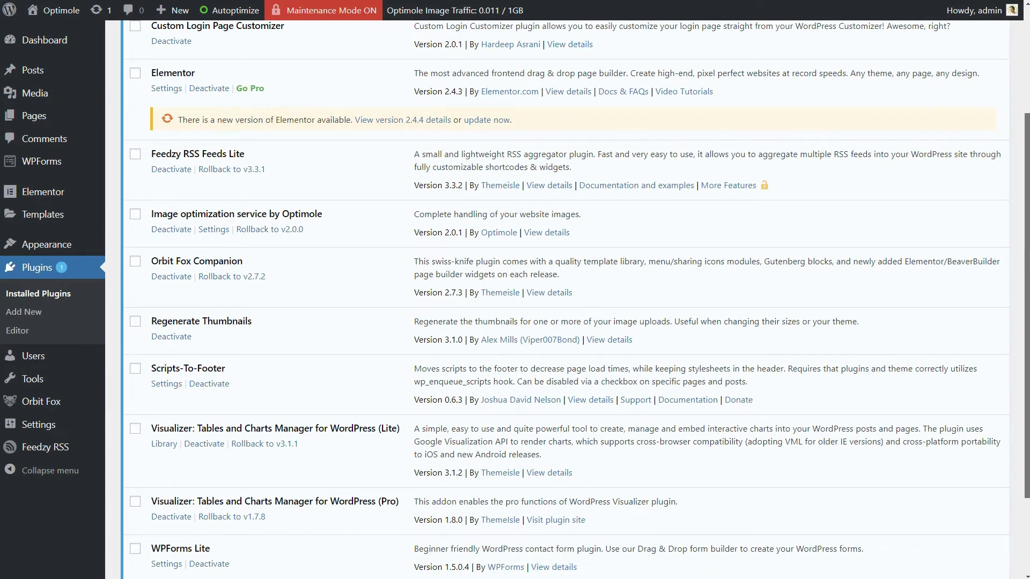
{"action": "scroll", "coordinate": [1027, 278], "scroll_direction": "down", "scroll_amount": 3}
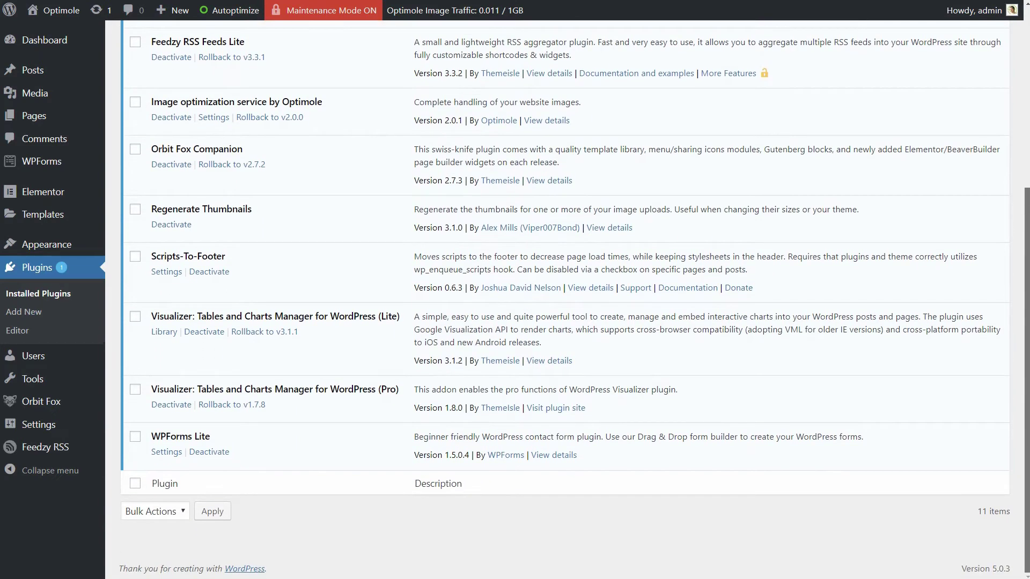
{"action": "scroll", "coordinate": [563, 290], "scroll_direction": "up", "scroll_amount": 3}
{"action": "scroll", "coordinate": [563, 290], "scroll_direction": "up", "scroll_amount": 3}
{"action": "scroll", "coordinate": [564, 290], "scroll_direction": "up", "scroll_amount": 3}
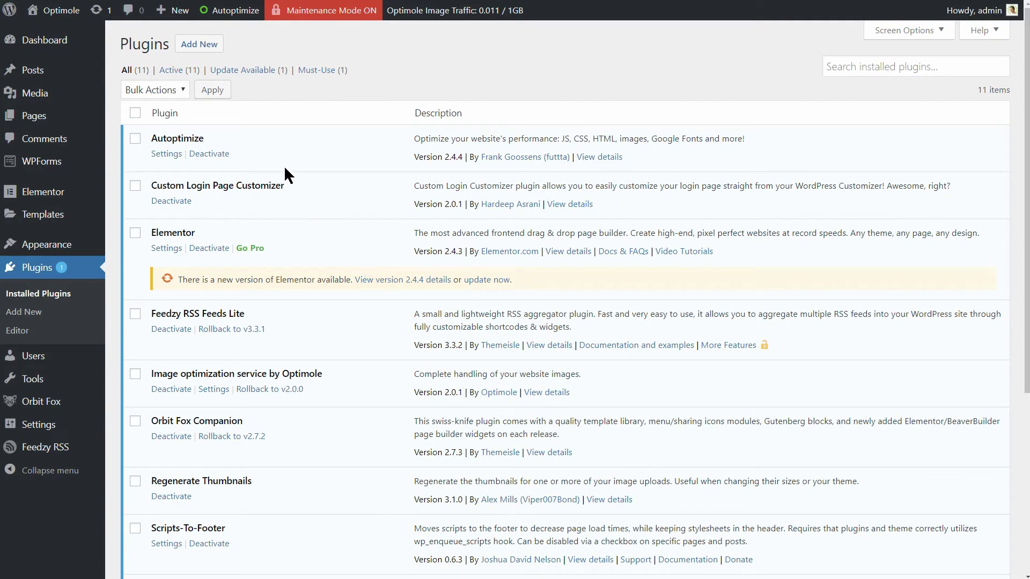
{"action": "left_click", "coordinate": [199, 44]}
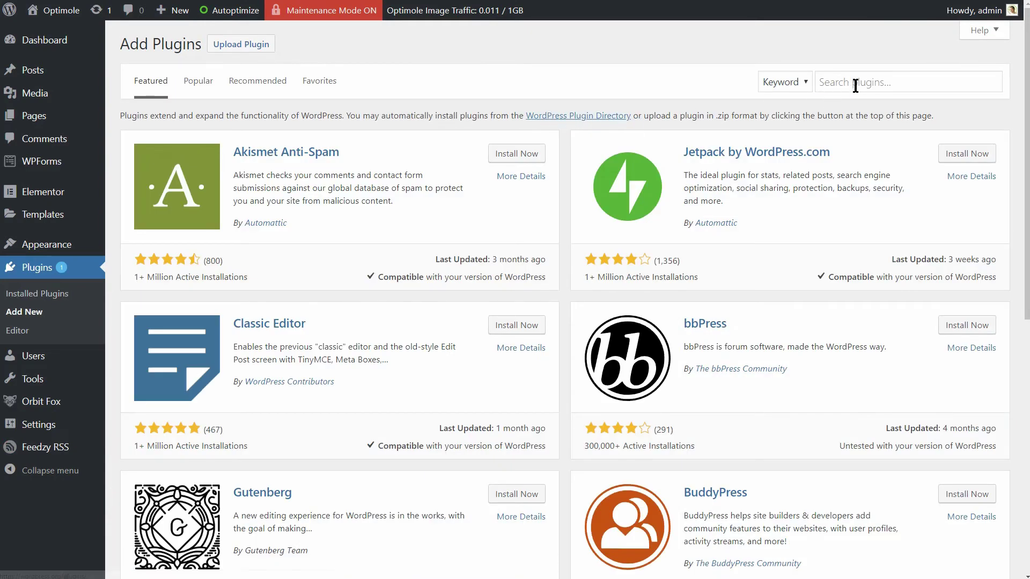
Search plugins for 'google analytics', then switch to the gtag.js tracking-code help page
{"action": "left_click", "coordinate": [856, 82]}
{"action": "type", "text": "g"}
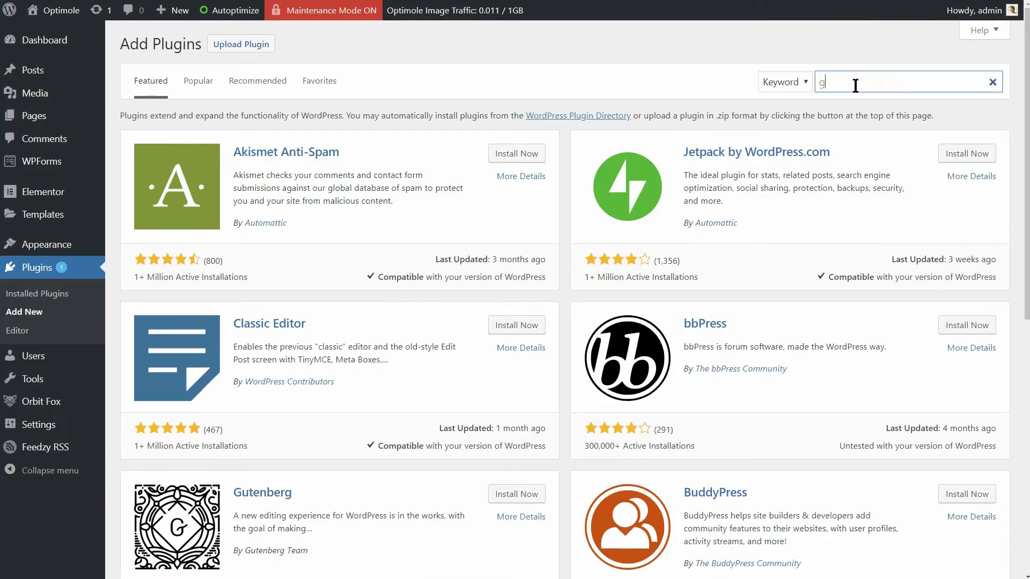
{"action": "type", "text": "oogle analyt"}
{"action": "type", "text": "ics"}
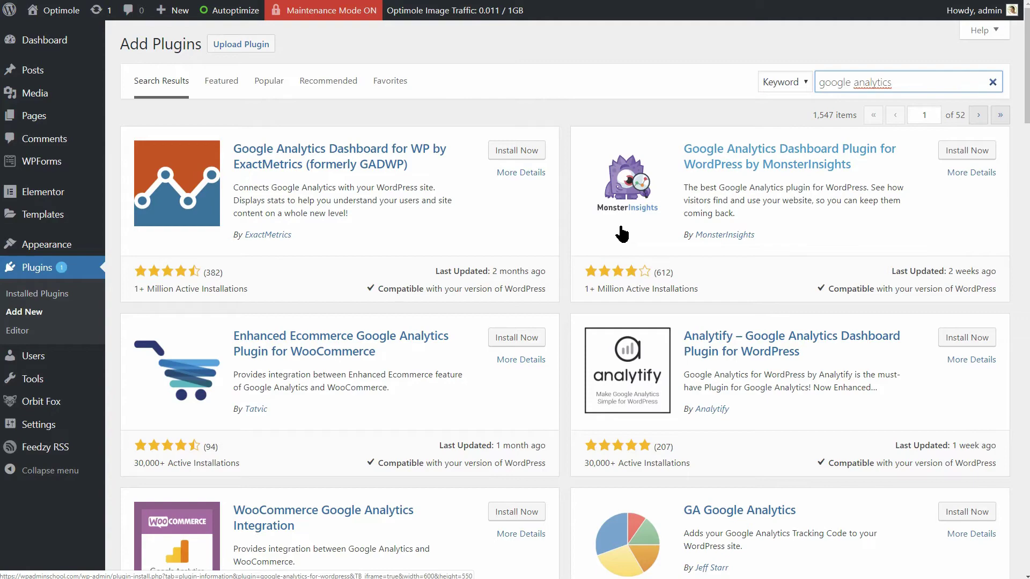
{"action": "scroll", "coordinate": [1027, 104], "scroll_direction": "down", "scroll_amount": 2}
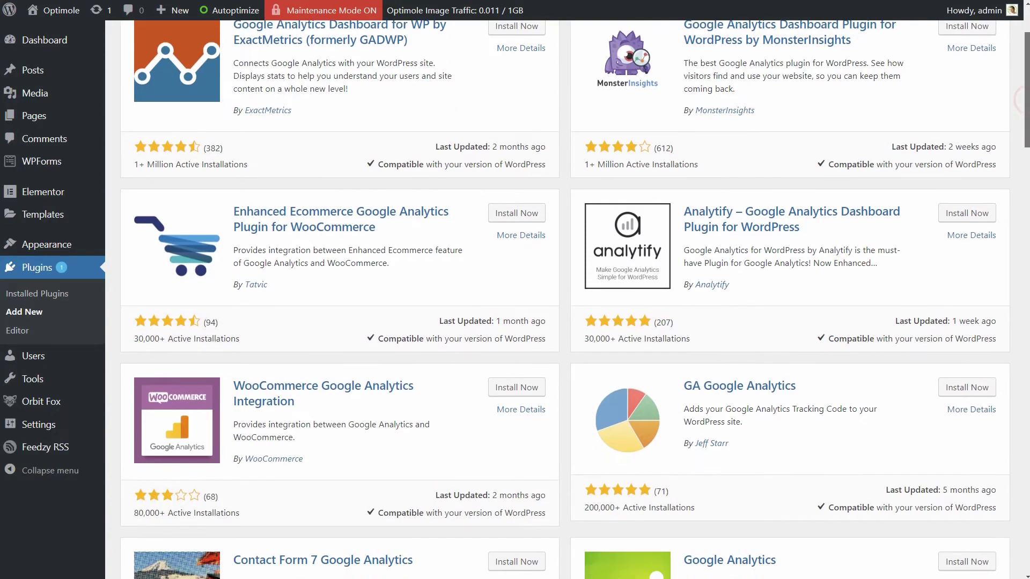
{"action": "scroll", "coordinate": [1027, 105], "scroll_direction": "down", "scroll_amount": 4}
{"action": "scroll", "coordinate": [1027, 105], "scroll_direction": "down", "scroll_amount": 2}
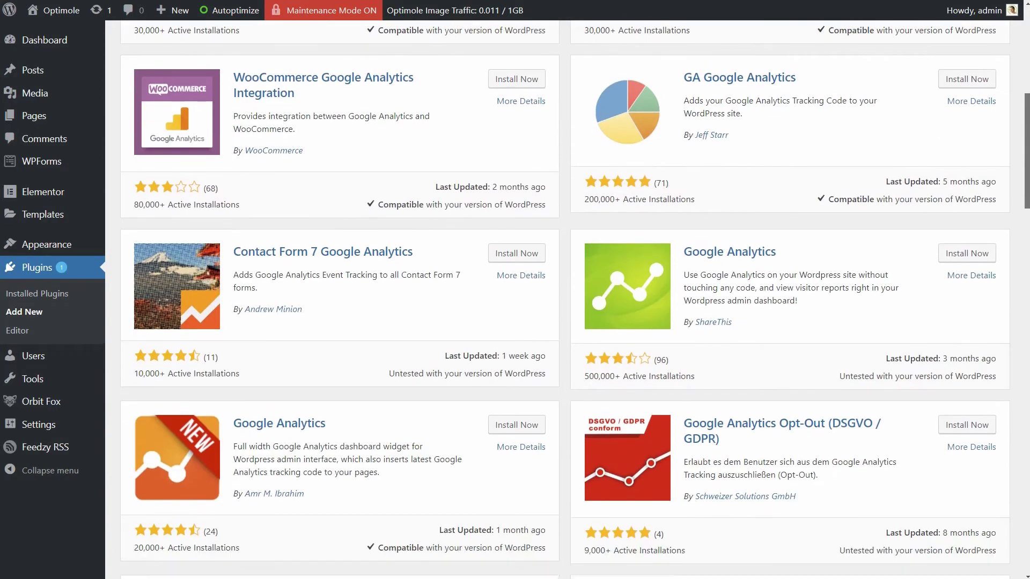
{"action": "scroll", "coordinate": [1027, 104], "scroll_direction": "down", "scroll_amount": 2}
{"action": "scroll", "coordinate": [1027, 104], "scroll_direction": "up", "scroll_amount": 2}
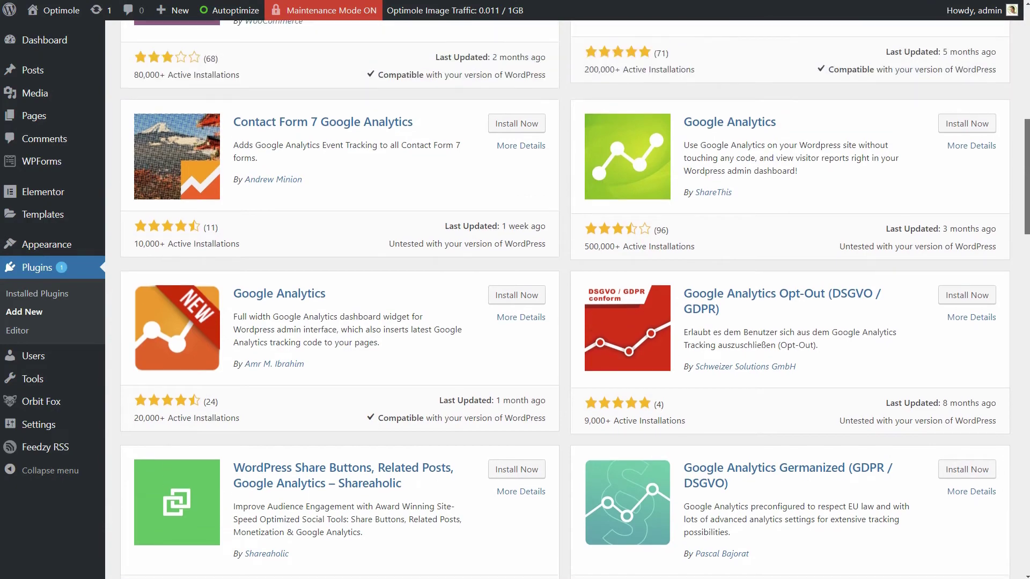
{"action": "scroll", "coordinate": [1027, 105], "scroll_direction": "up", "scroll_amount": 3}
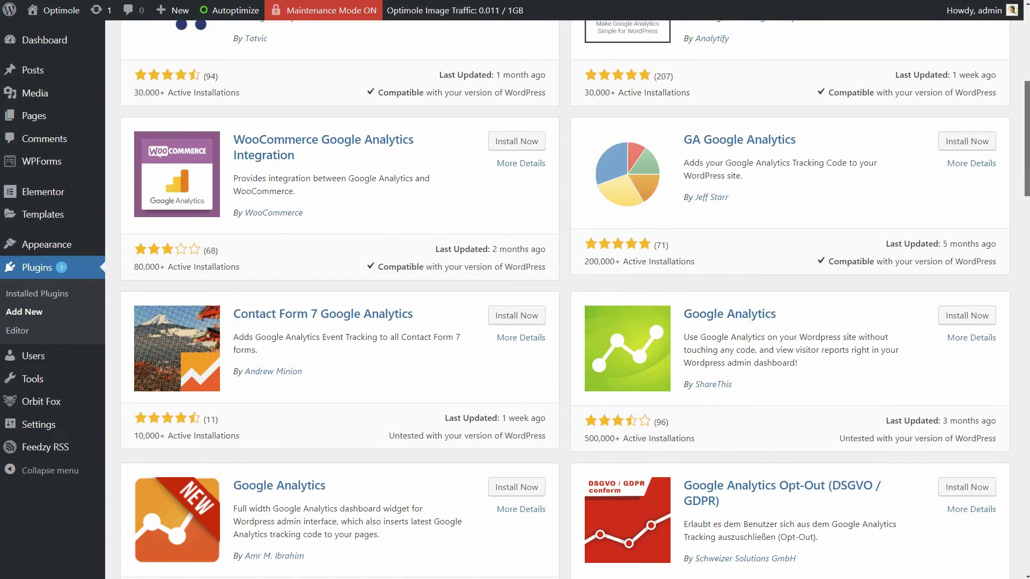
{"action": "scroll", "coordinate": [1027, 105], "scroll_direction": "up", "scroll_amount": 2}
{"action": "scroll", "coordinate": [515, 291], "scroll_direction": "up", "scroll_amount": 5}
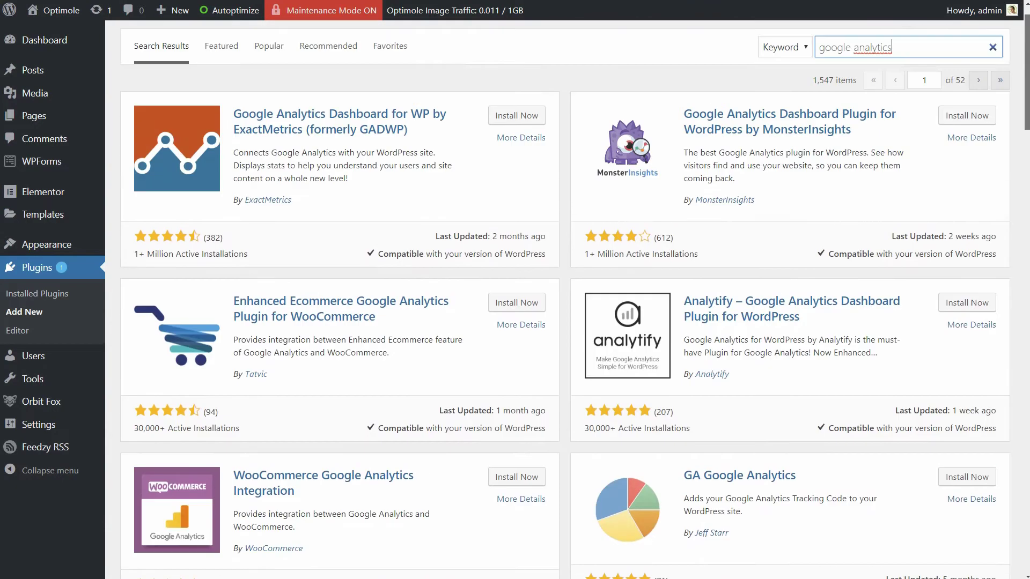
{"action": "scroll", "coordinate": [515, 290], "scroll_direction": "up", "scroll_amount": 2}
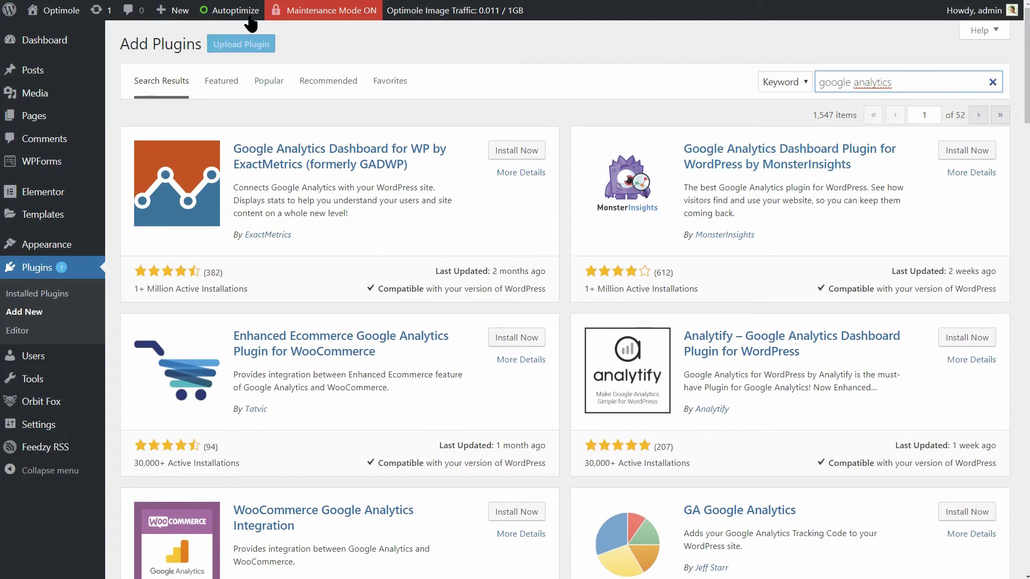
{"action": "key", "text": "alt+Tab"}
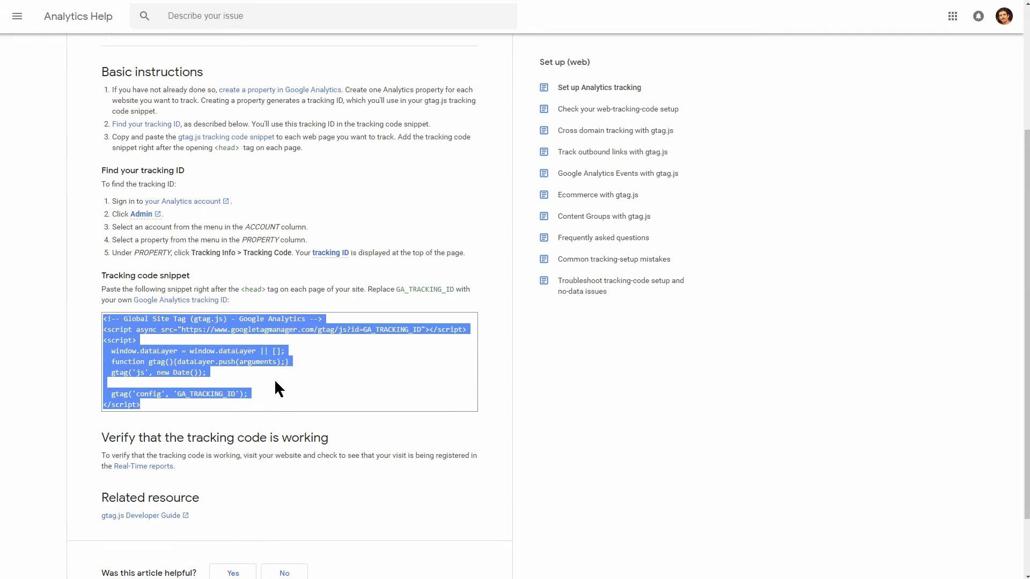
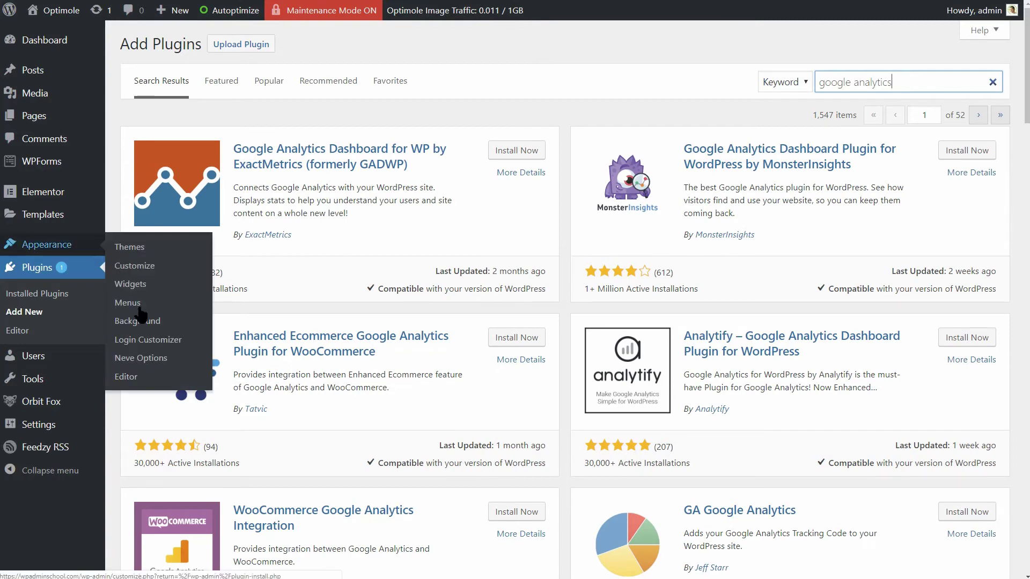
Open the Neve theme's header.php (Theme Header) in the theme file editor
{"action": "left_click", "coordinate": [122, 377]}
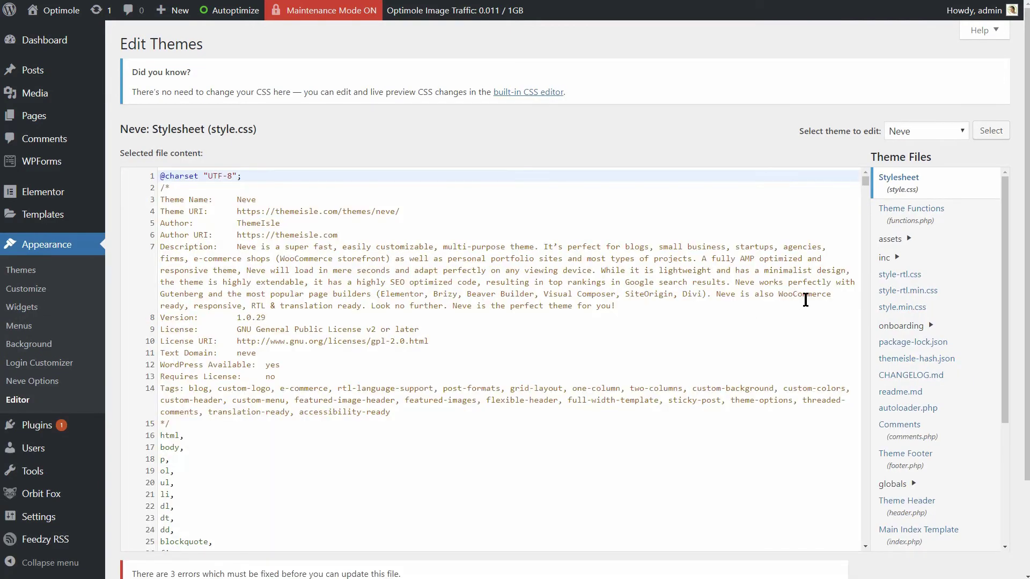
{"action": "left_click", "coordinate": [907, 500]}
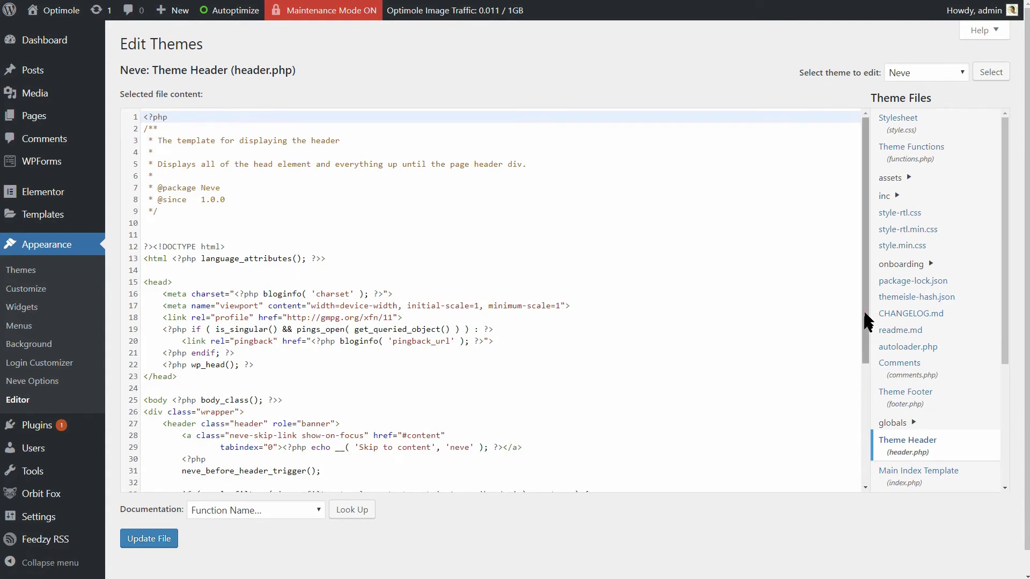
{"action": "left_click_drag", "start_coordinate": [862, 309], "coordinate": [863, 361]}
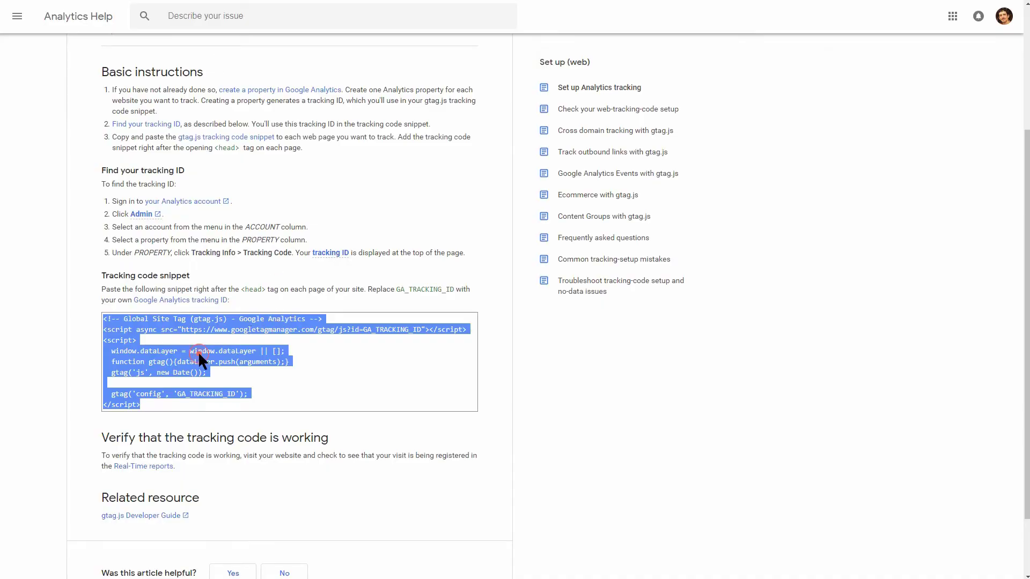
Paste the Google Analytics gtag snippet on a new line after wp_head() and save header.php
{"action": "right_click", "coordinate": [198, 352]}
{"action": "left_click", "coordinate": [225, 361]}
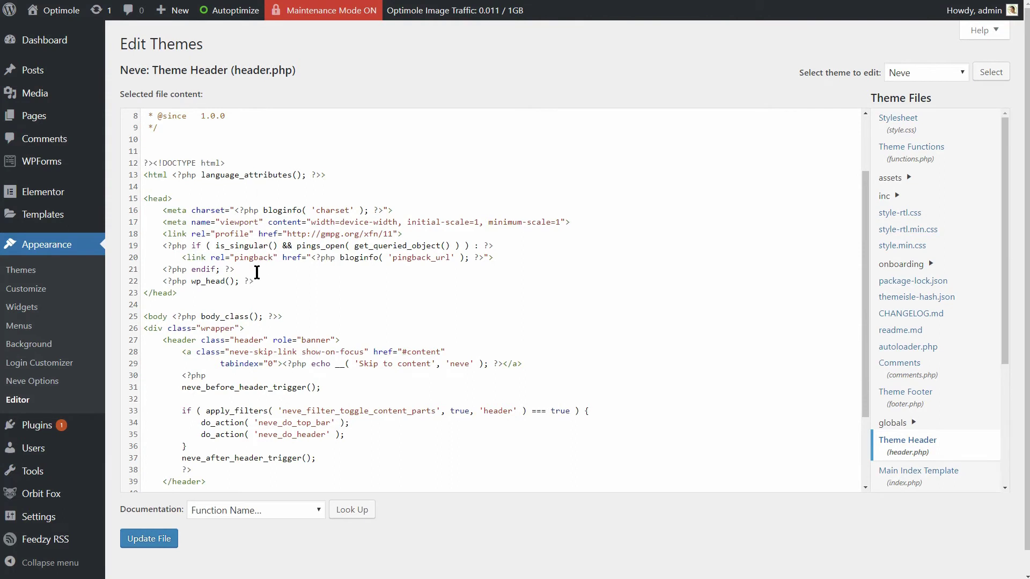
{"action": "left_click", "coordinate": [261, 282]}
{"action": "key", "text": "Return"}
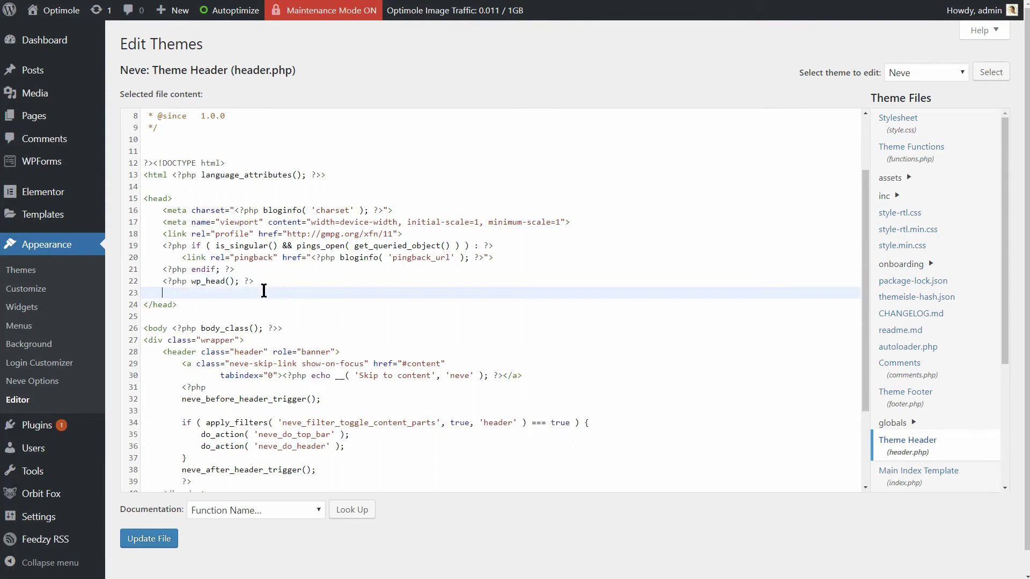
{"action": "right_click", "coordinate": [175, 294]}
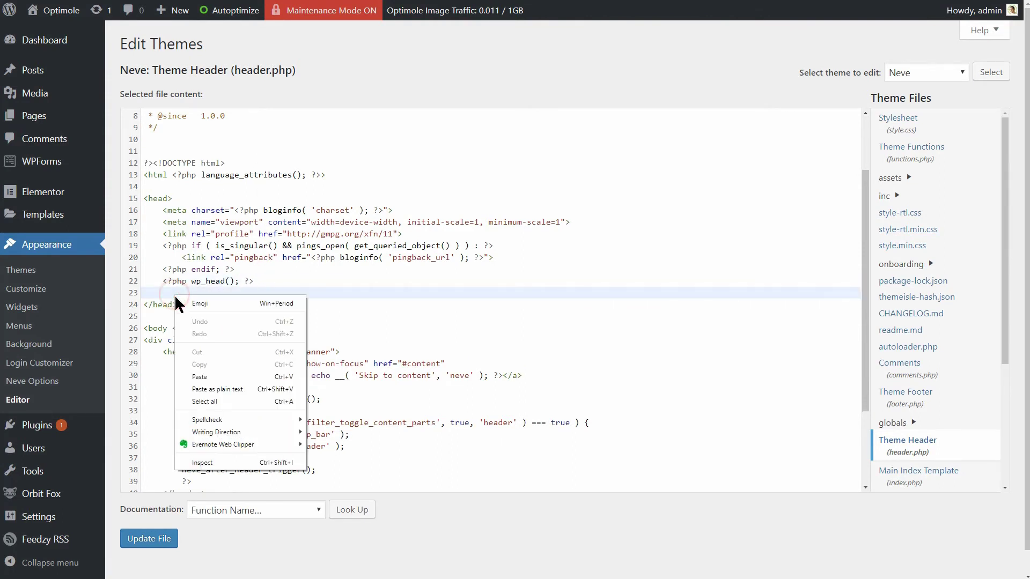
{"action": "left_click", "coordinate": [216, 374]}
{"action": "left_click", "coordinate": [149, 538]}
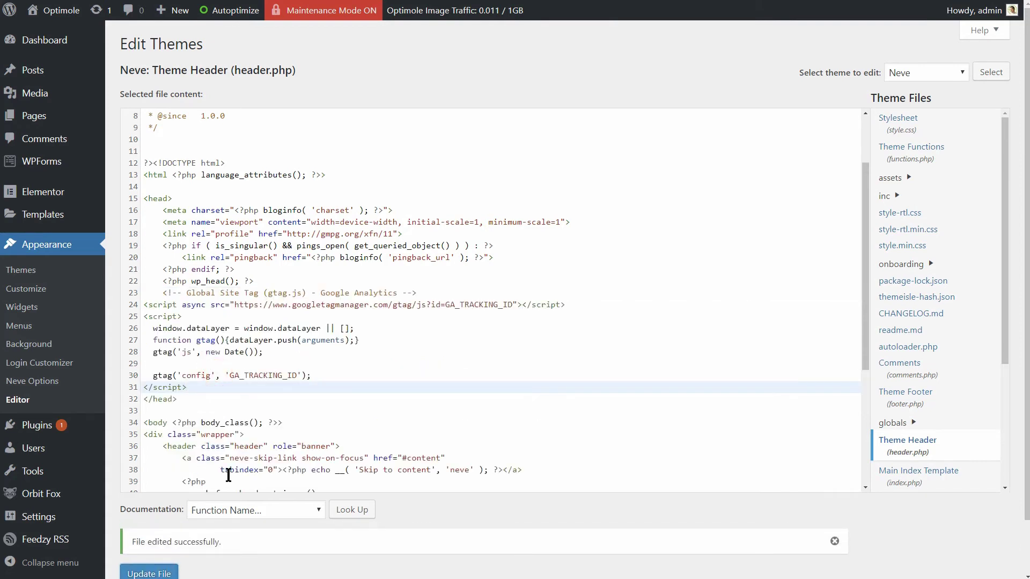
{"action": "left_click_drag", "start_coordinate": [865, 285], "coordinate": [877, 366]}
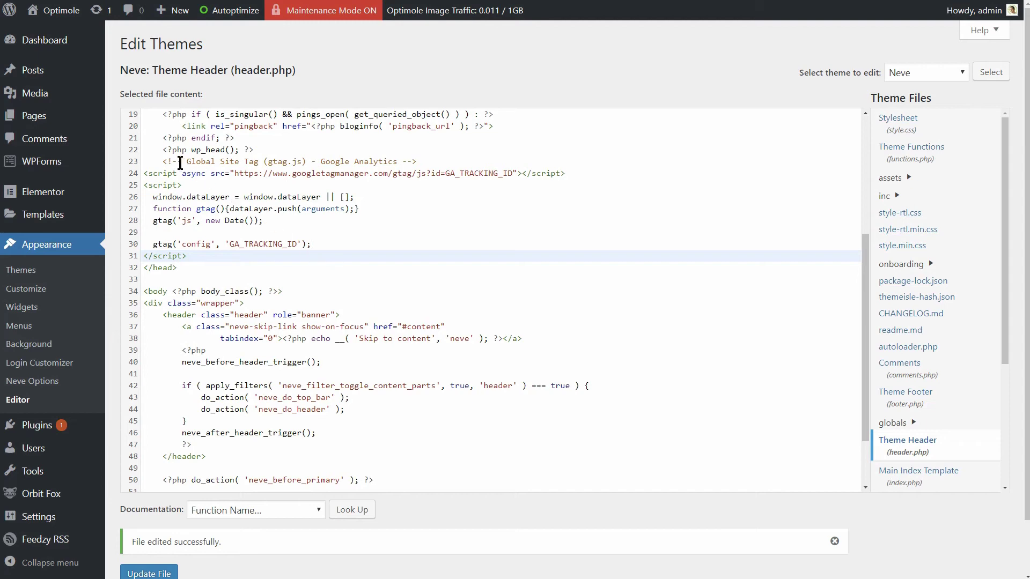
Delete the pasted gtag script block and its empty line, then save header.php again
{"action": "left_click_drag", "start_coordinate": [164, 161], "coordinate": [330, 256]}
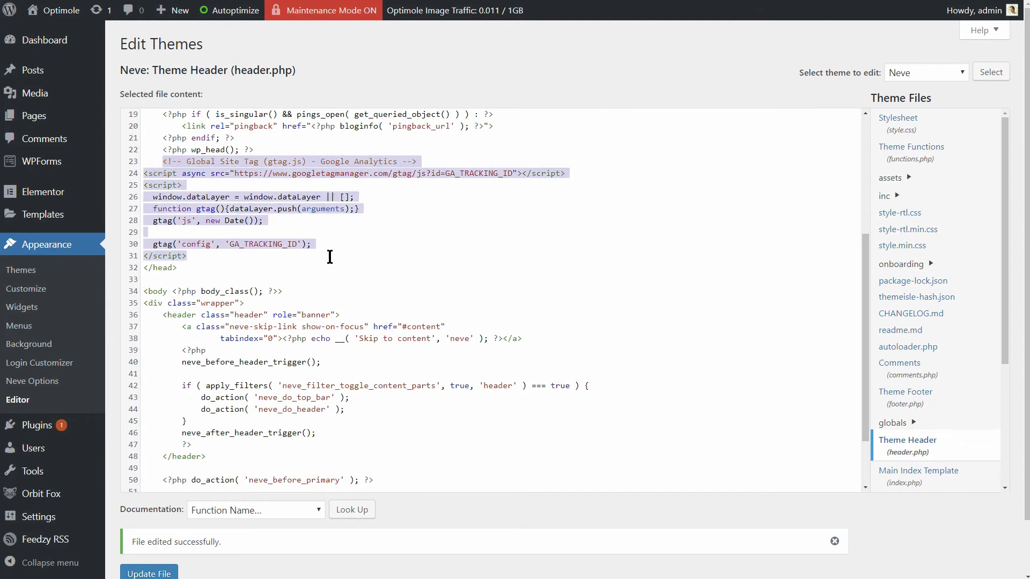
{"action": "key", "text": "Delete"}
{"action": "left_click", "coordinate": [197, 184]}
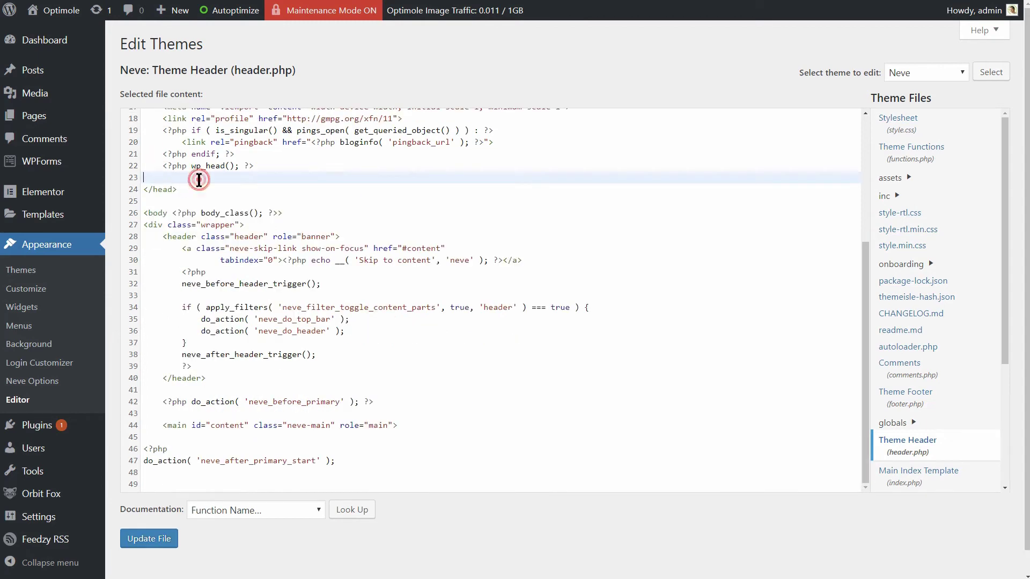
{"action": "key", "text": "BackSpace"}
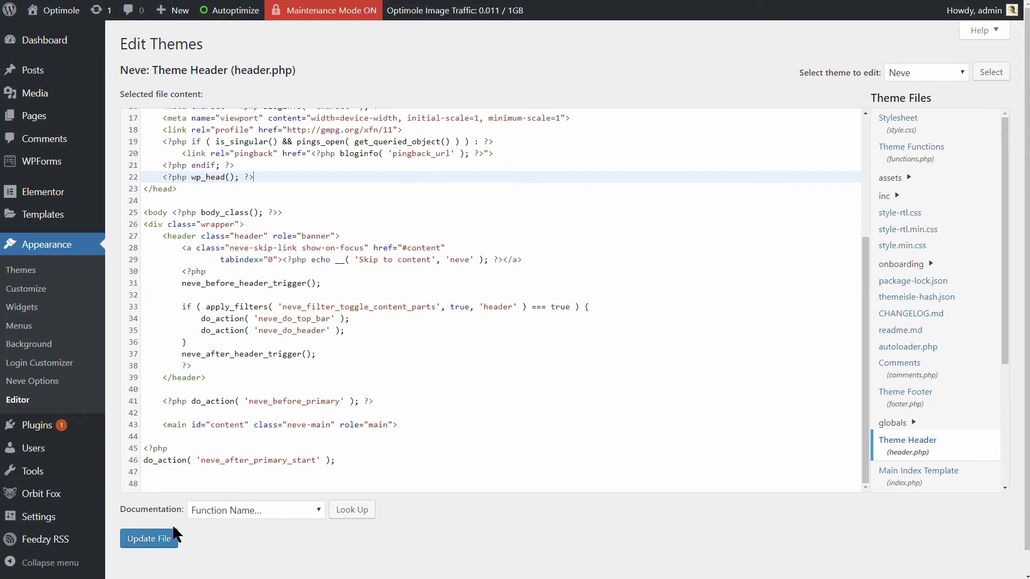
{"action": "left_click", "coordinate": [161, 539]}
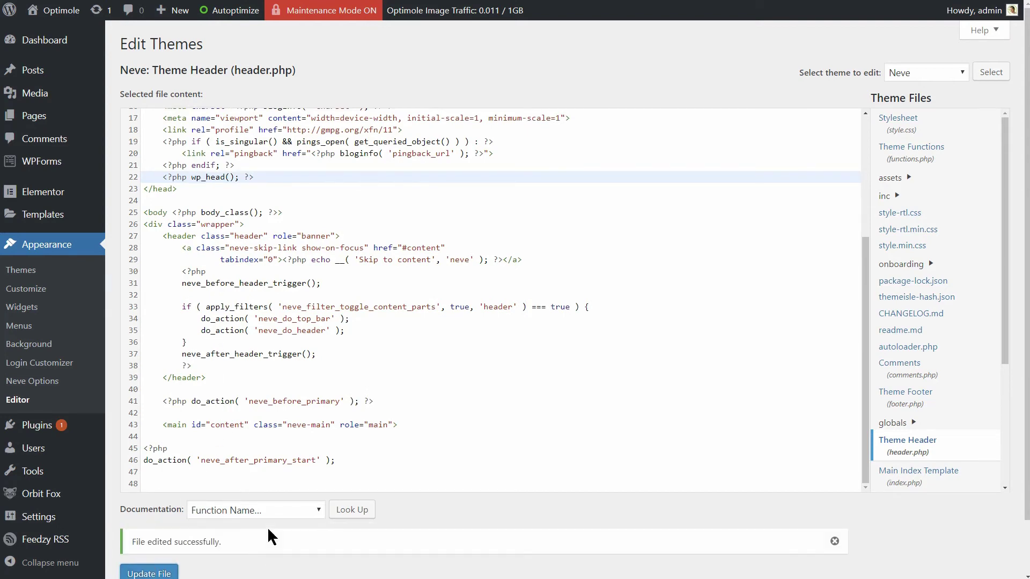
Go from Installed Plugins to the Orbit Fox Companion modules page
{"action": "left_click", "coordinate": [36, 425]}
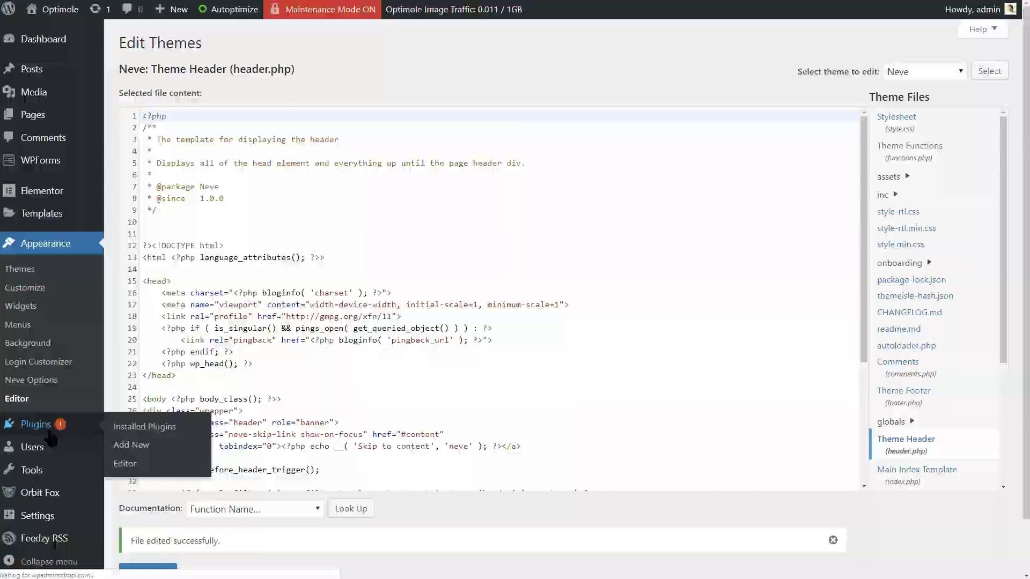
{"action": "scroll", "coordinate": [330, 405], "scroll_direction": "down", "scroll_amount": 3}
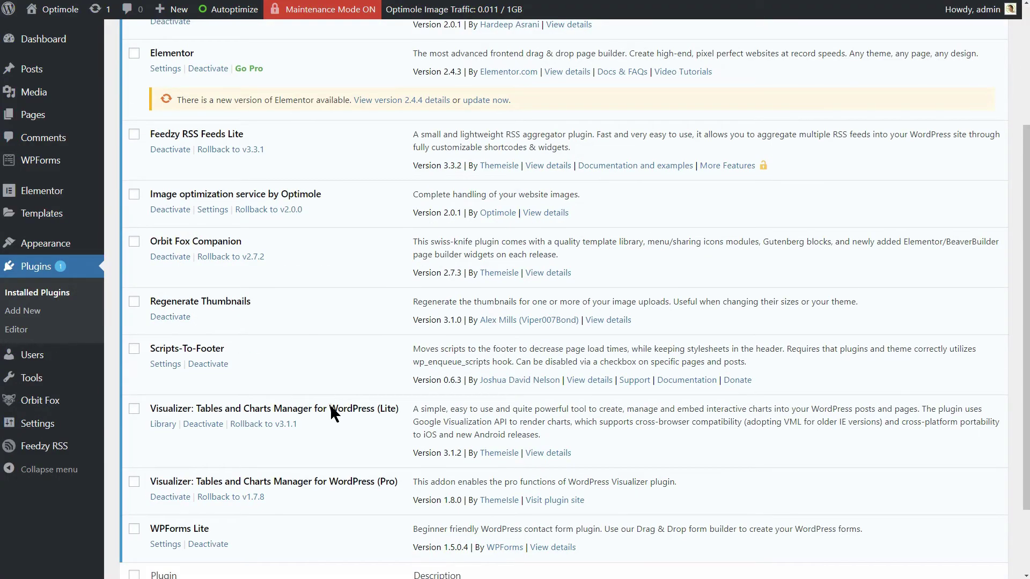
{"action": "scroll", "coordinate": [330, 404], "scroll_direction": "down", "scroll_amount": 1}
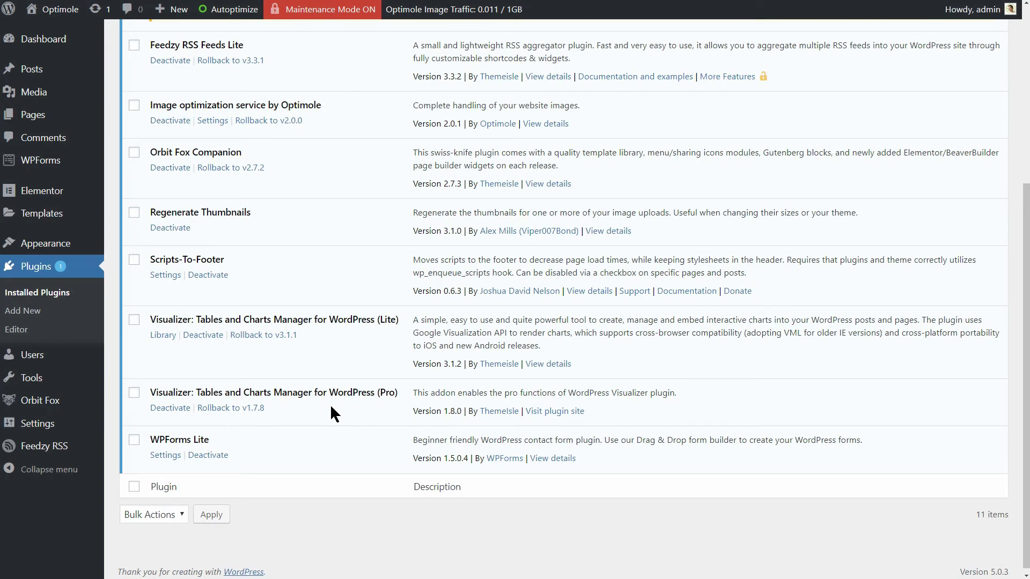
{"action": "left_click", "coordinate": [40, 402]}
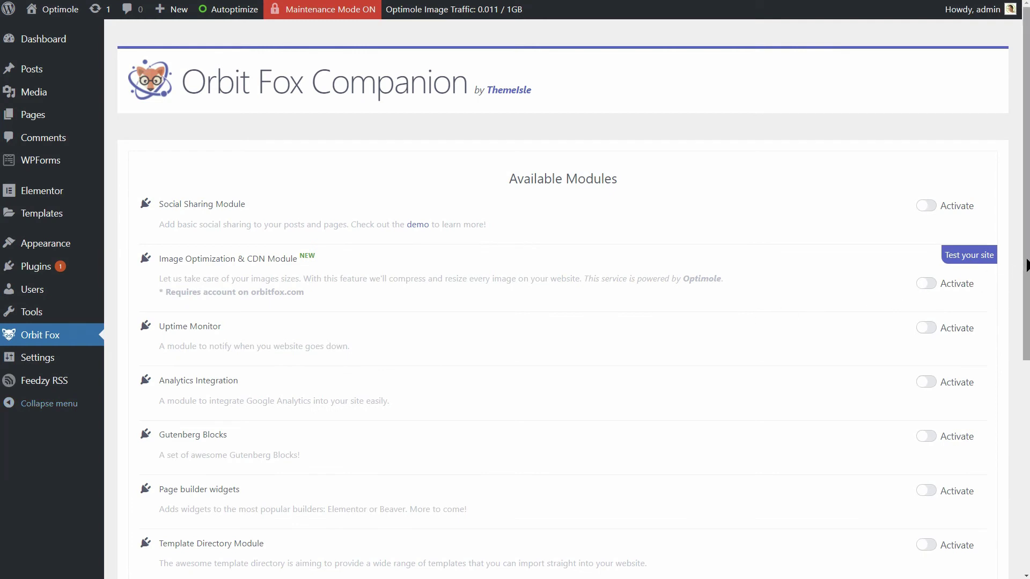
{"action": "mouse_move", "coordinate": [1026, 266]}
{"action": "left_mouse_down"}
{"action": "mouse_move", "coordinate": [1026, 314]}
{"action": "mouse_move", "coordinate": [1026, 241]}
{"action": "left_mouse_up"}
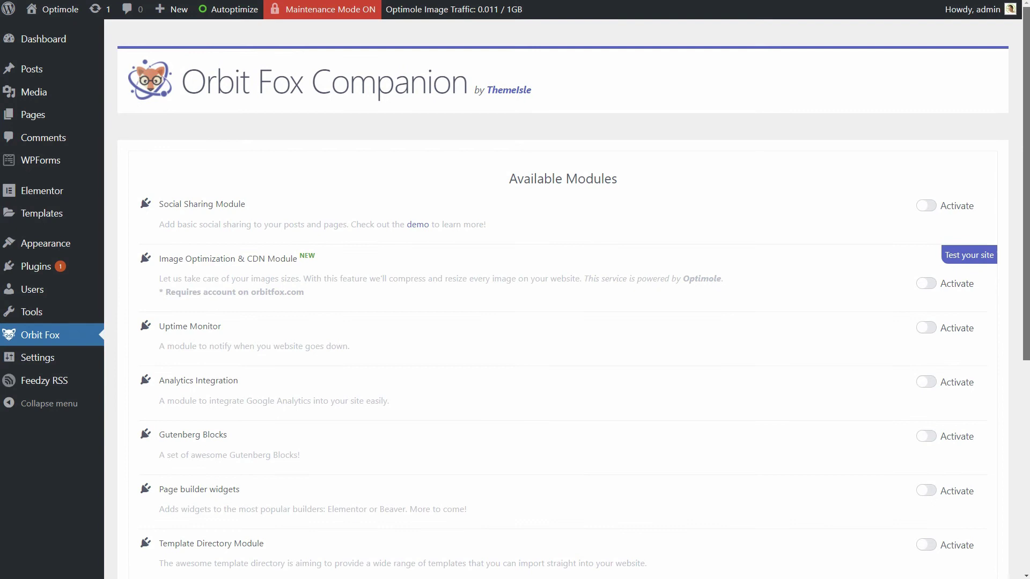
{"action": "scroll", "coordinate": [564, 322], "scroll_direction": "down", "scroll_amount": 8}
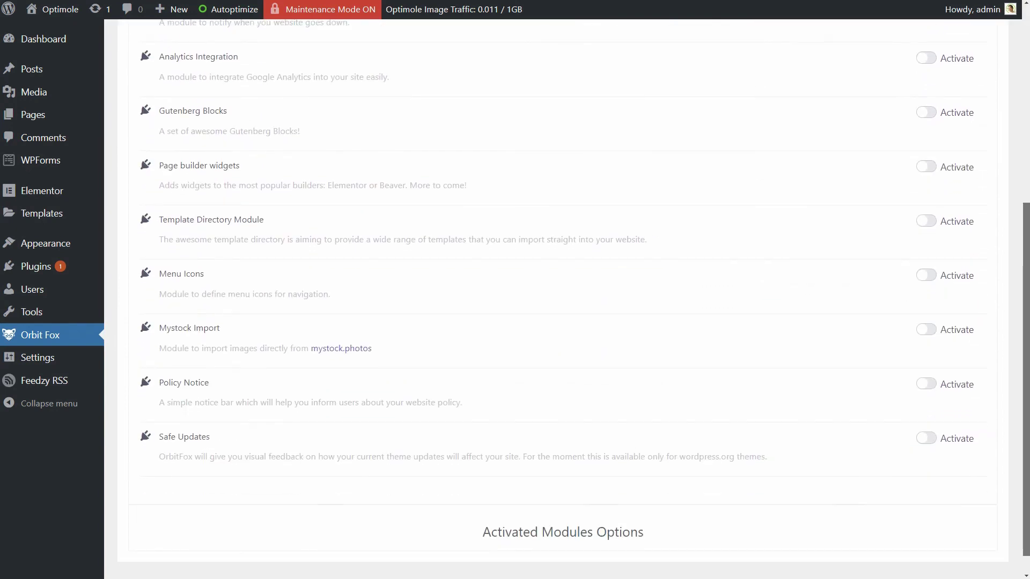
{"action": "scroll", "coordinate": [563, 322], "scroll_direction": "down", "scroll_amount": 1}
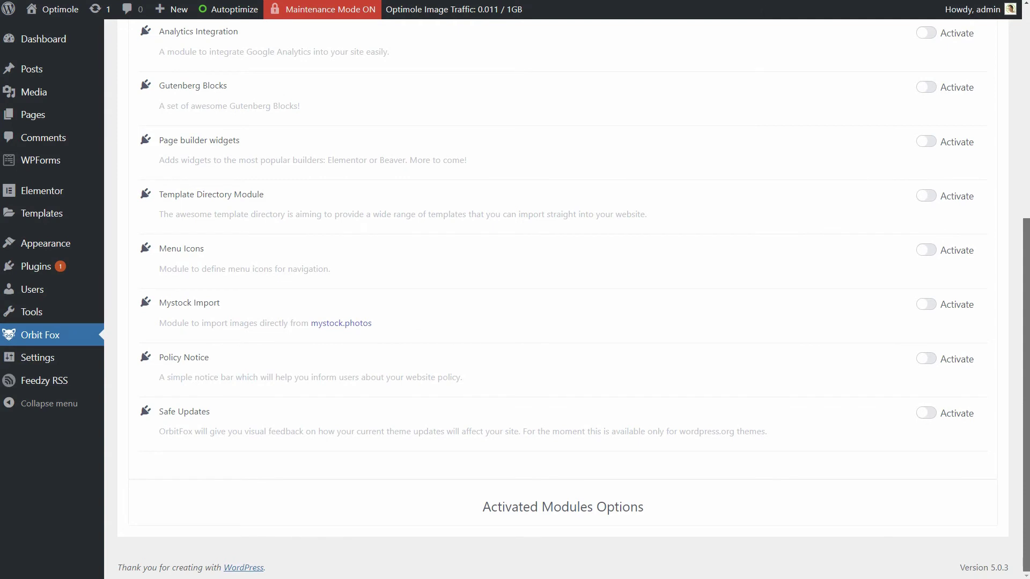
{"action": "scroll", "coordinate": [564, 322], "scroll_direction": "up", "scroll_amount": 3}
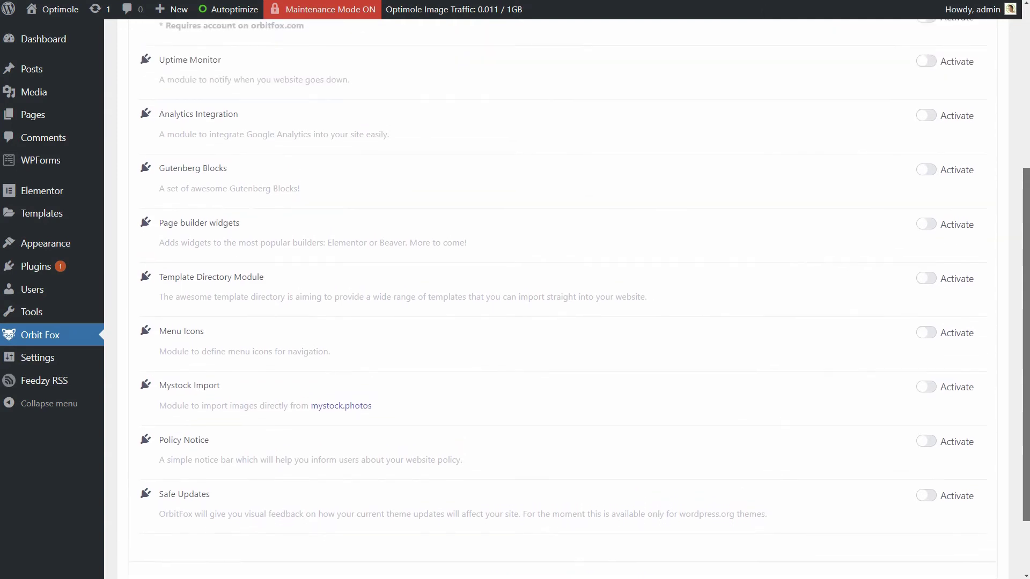
{"action": "scroll", "coordinate": [563, 322], "scroll_direction": "up", "scroll_amount": 3}
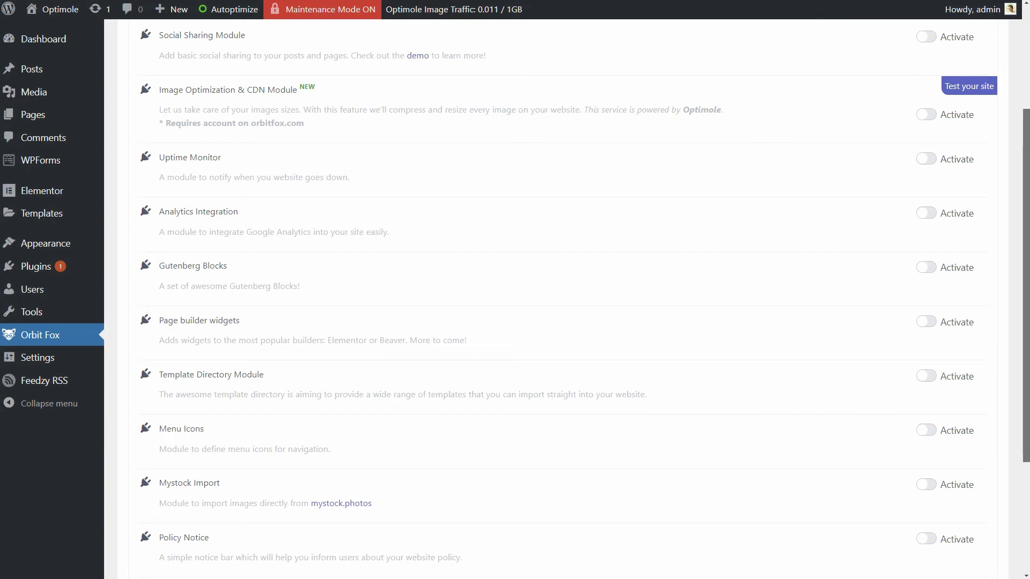
{"action": "scroll", "coordinate": [563, 322], "scroll_direction": "up", "scroll_amount": 1}
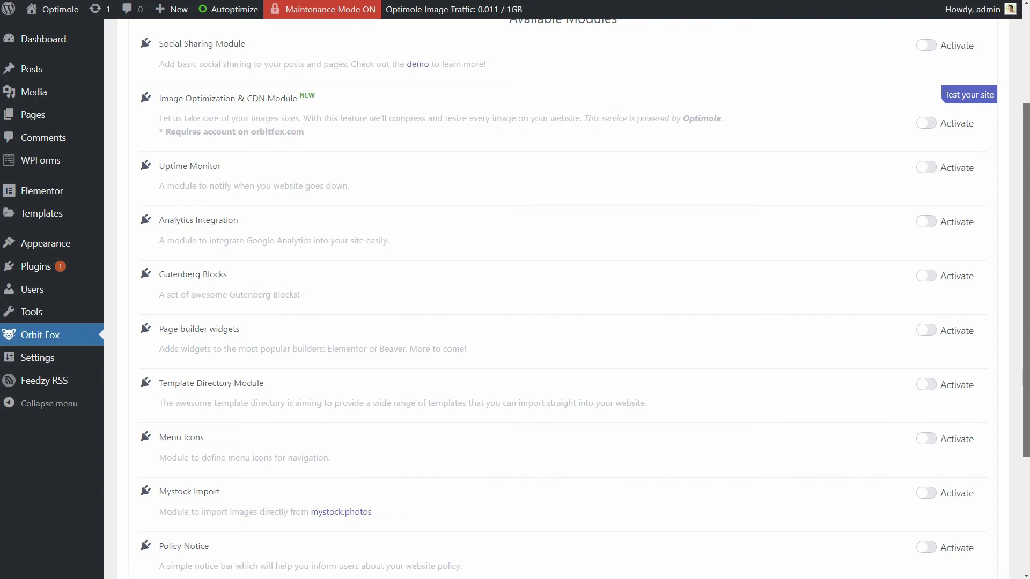
{"action": "scroll", "coordinate": [564, 321], "scroll_direction": "down", "scroll_amount": 2}
{"action": "scroll", "coordinate": [563, 322], "scroll_direction": "down", "scroll_amount": 1}
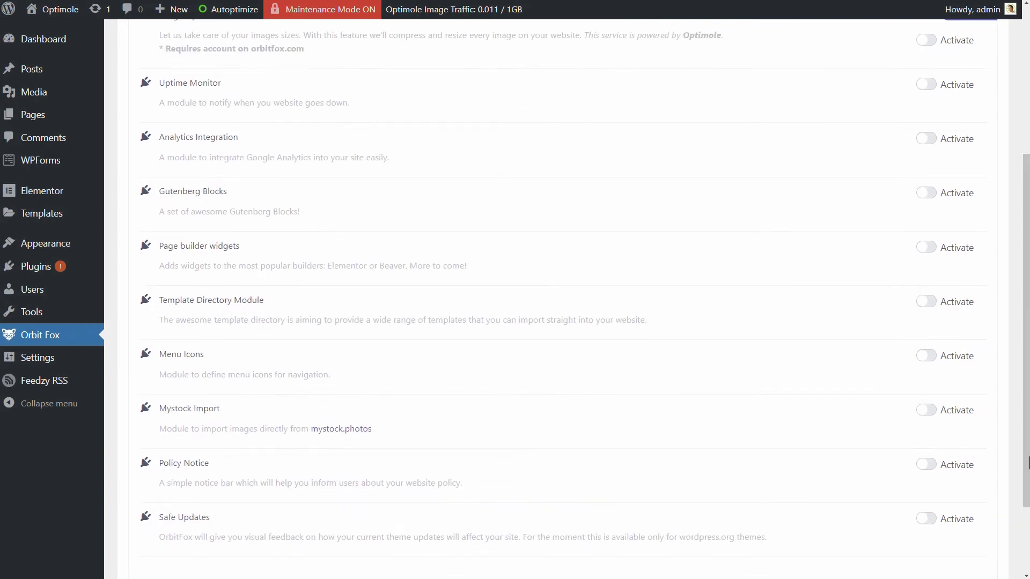
Activate Safe Updates with consent, then Policy Notice with its bottom bar enabled and saved
{"action": "left_click", "coordinate": [926, 519]}
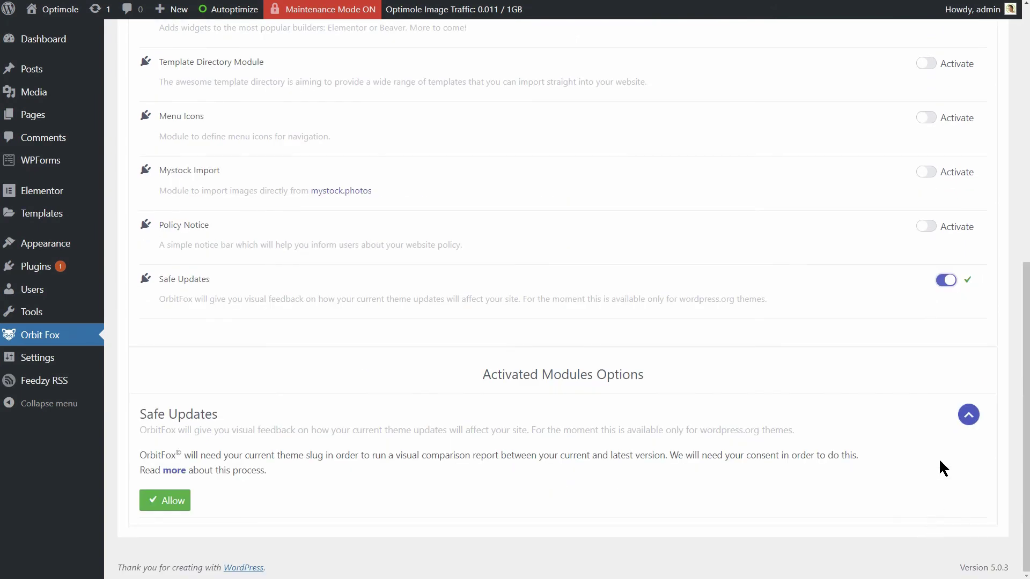
{"action": "mouse_move", "coordinate": [1025, 445]}
{"action": "left_mouse_down"}
{"action": "mouse_move", "coordinate": [1026, 426]}
{"action": "mouse_move", "coordinate": [1027, 451]}
{"action": "left_mouse_up"}
{"action": "left_click", "coordinate": [169, 501]}
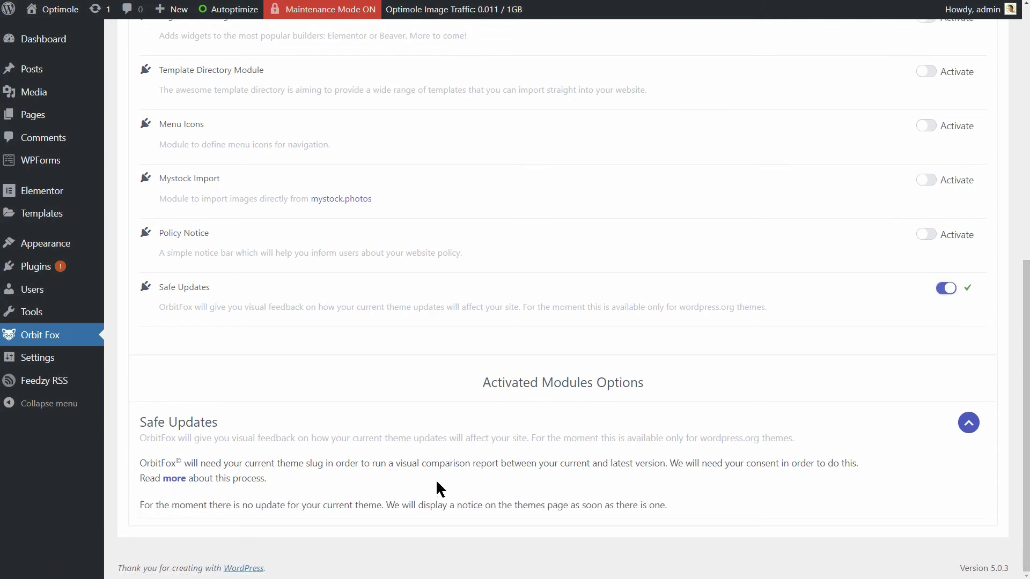
{"action": "left_click_drag", "start_coordinate": [1024, 403], "coordinate": [1027, 321]}
{"action": "left_click", "coordinate": [926, 424]}
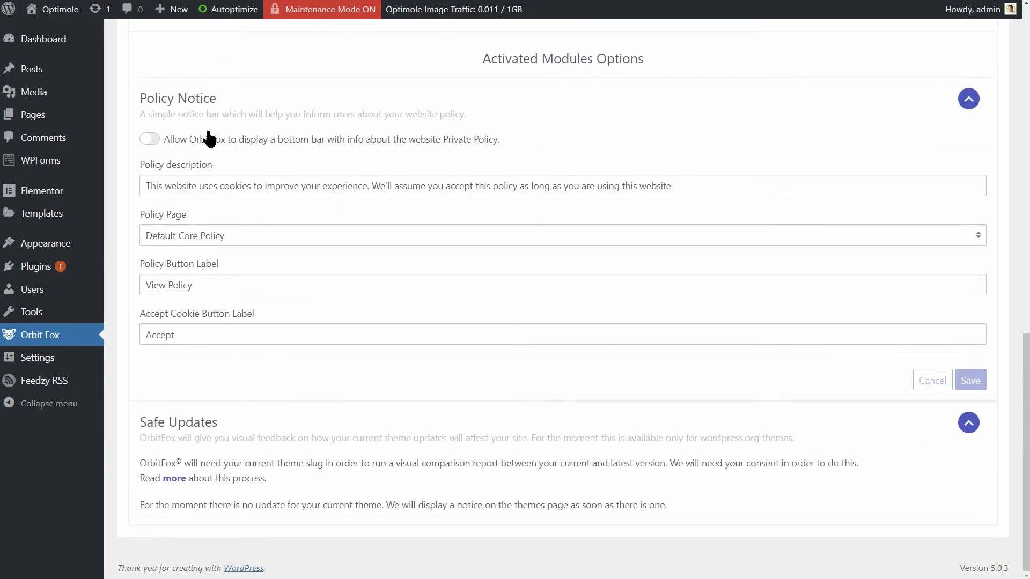
{"action": "left_click", "coordinate": [148, 139]}
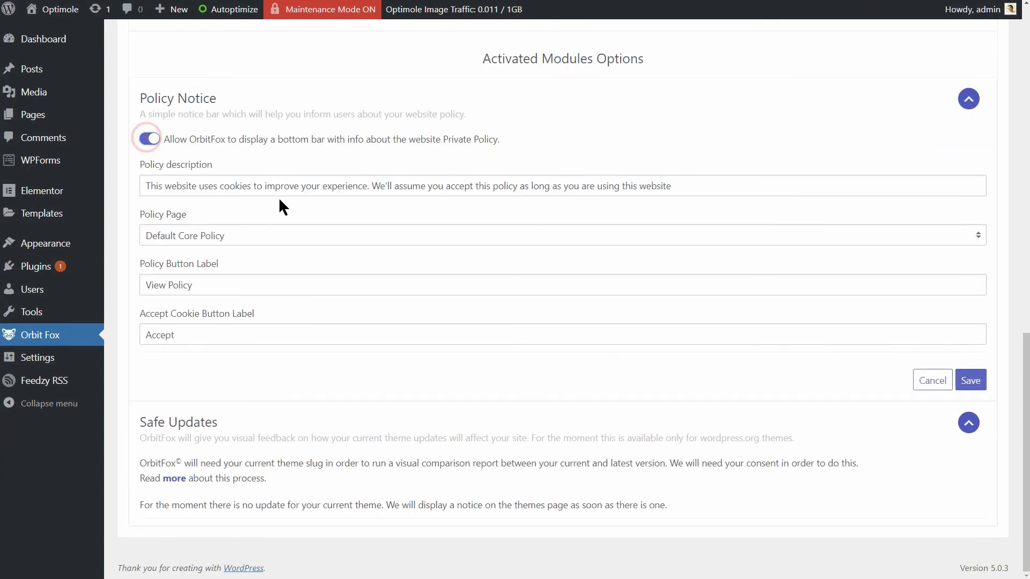
{"action": "left_click", "coordinate": [970, 380]}
{"action": "left_click_drag", "start_coordinate": [1026, 402], "coordinate": [1026, 201]}
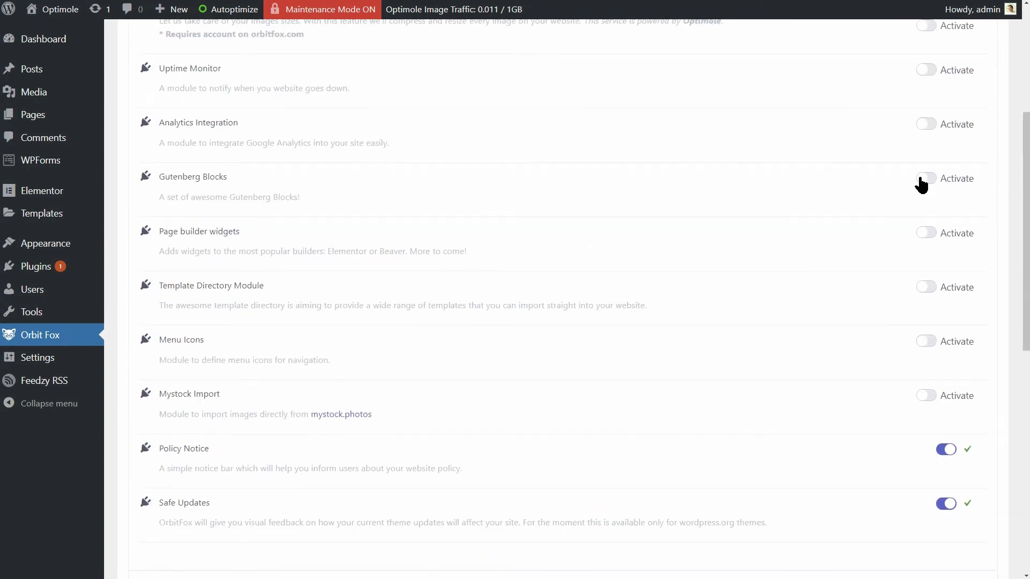
Activate Gutenberg Blocks, Social Sharing, Uptime Monitor, Analytics Integration and Menu Icons
{"action": "left_click", "coordinate": [924, 179]}
{"action": "scroll", "coordinate": [921, 181], "scroll_direction": "up", "scroll_amount": 1}
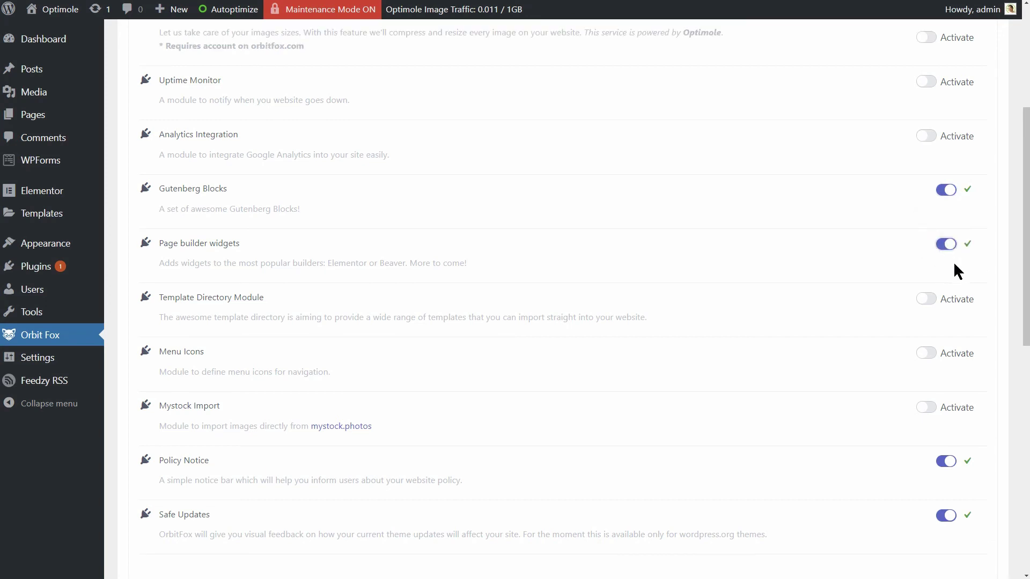
{"action": "scroll", "coordinate": [954, 257], "scroll_direction": "up", "scroll_amount": 3}
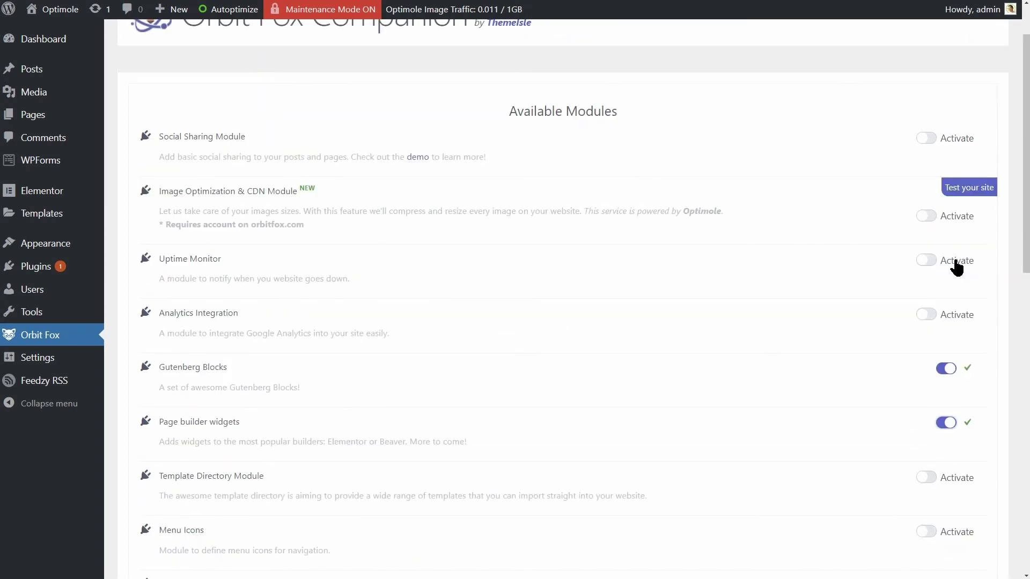
{"action": "left_click", "coordinate": [930, 138]}
{"action": "left_click_drag", "start_coordinate": [1025, 274], "coordinate": [1024, 121]}
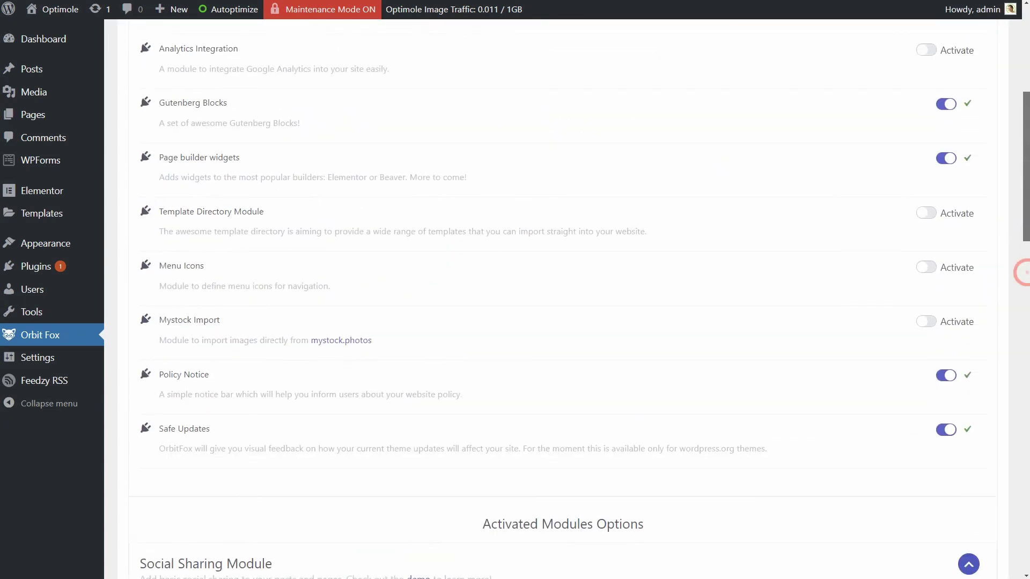
{"action": "left_click", "coordinate": [925, 94]}
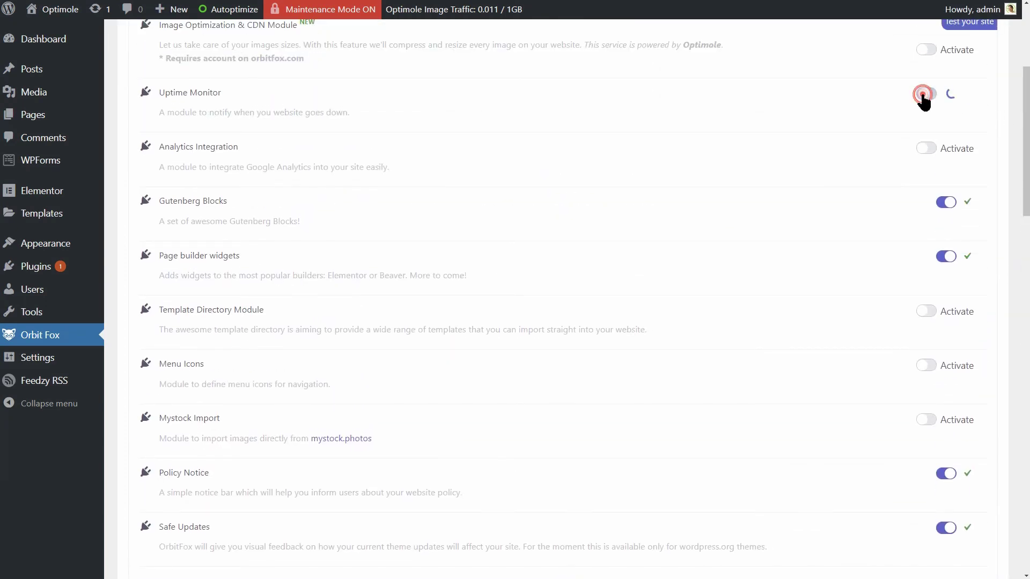
{"action": "left_click", "coordinate": [688, 343]}
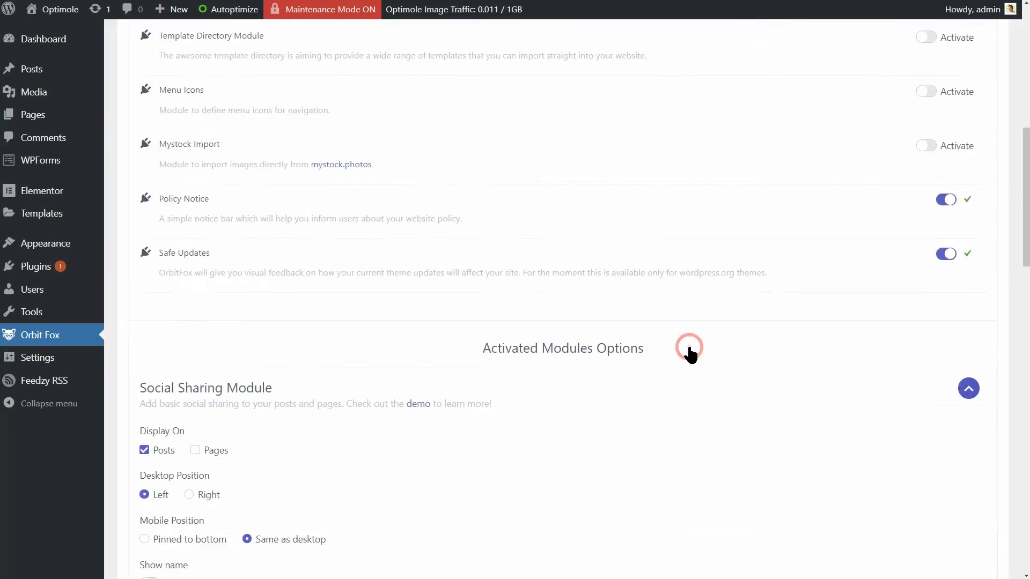
{"action": "left_click_drag", "start_coordinate": [1024, 483], "coordinate": [1024, 119]}
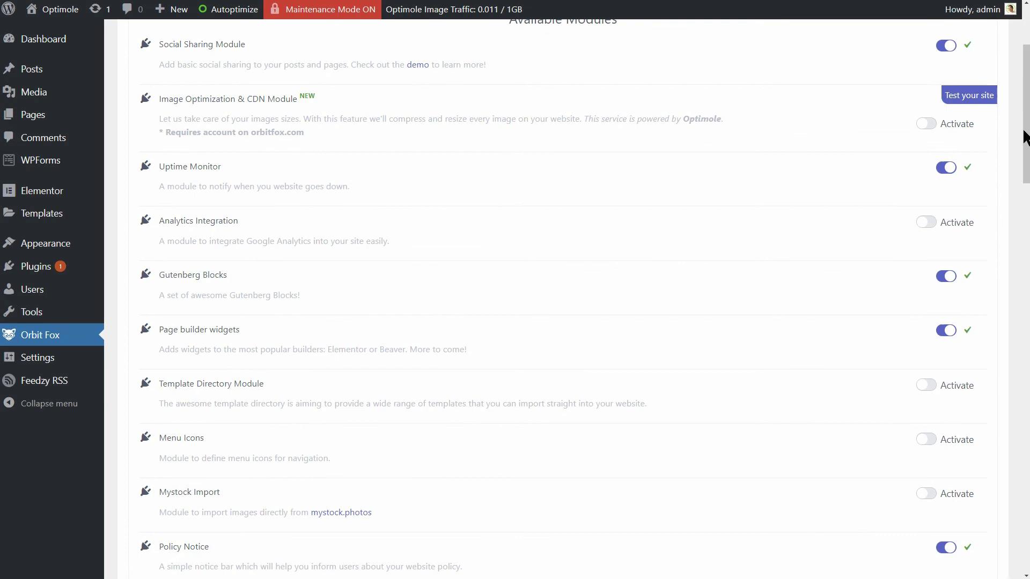
{"action": "left_click", "coordinate": [923, 223]}
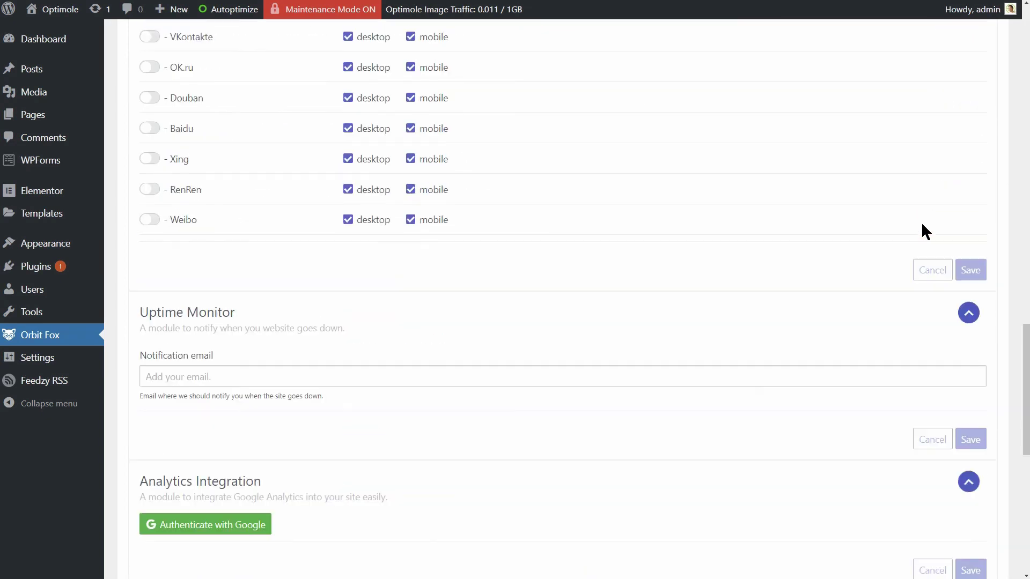
{"action": "left_click_drag", "start_coordinate": [1025, 455], "coordinate": [1025, 116]}
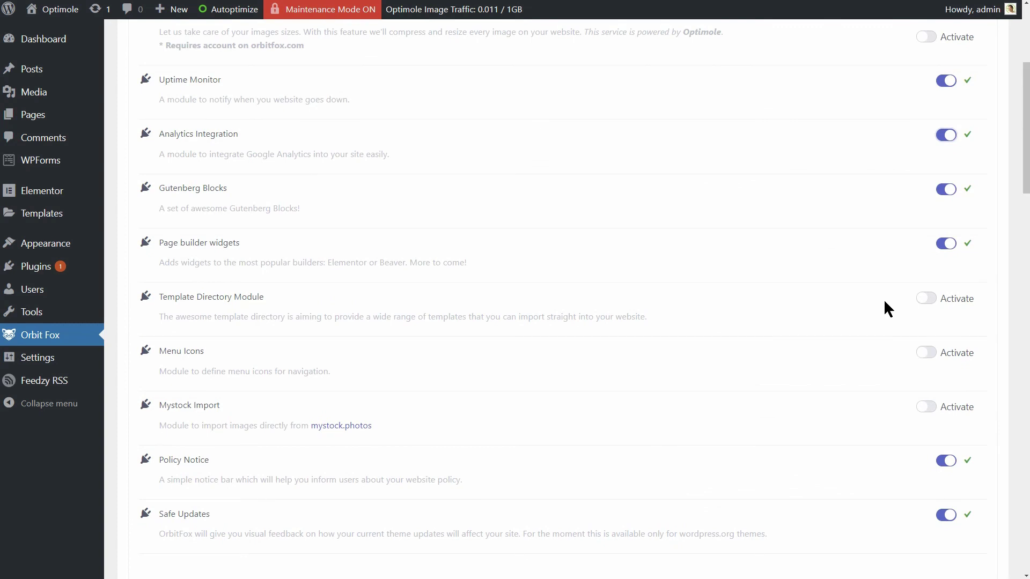
{"action": "left_click", "coordinate": [927, 355]}
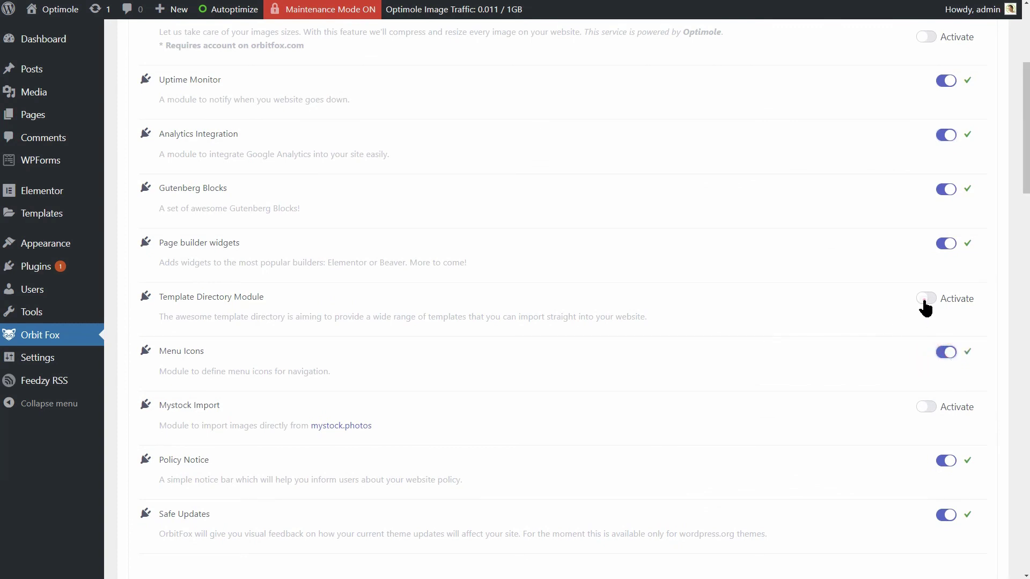